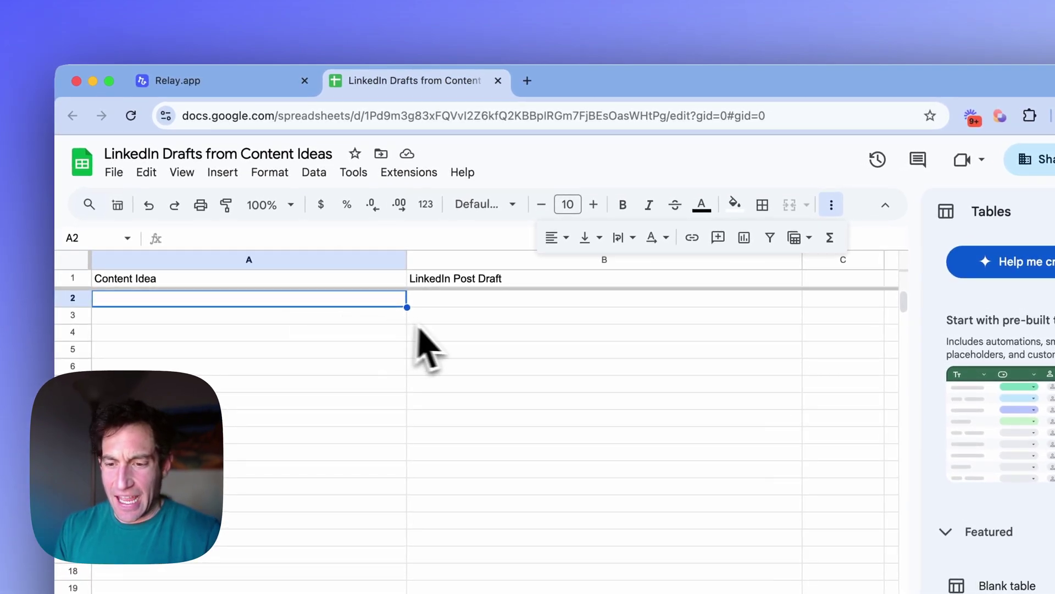
Move to cell B2 of the empty sheet, then switch to the Relay.app workflow editor.
key(Tab)
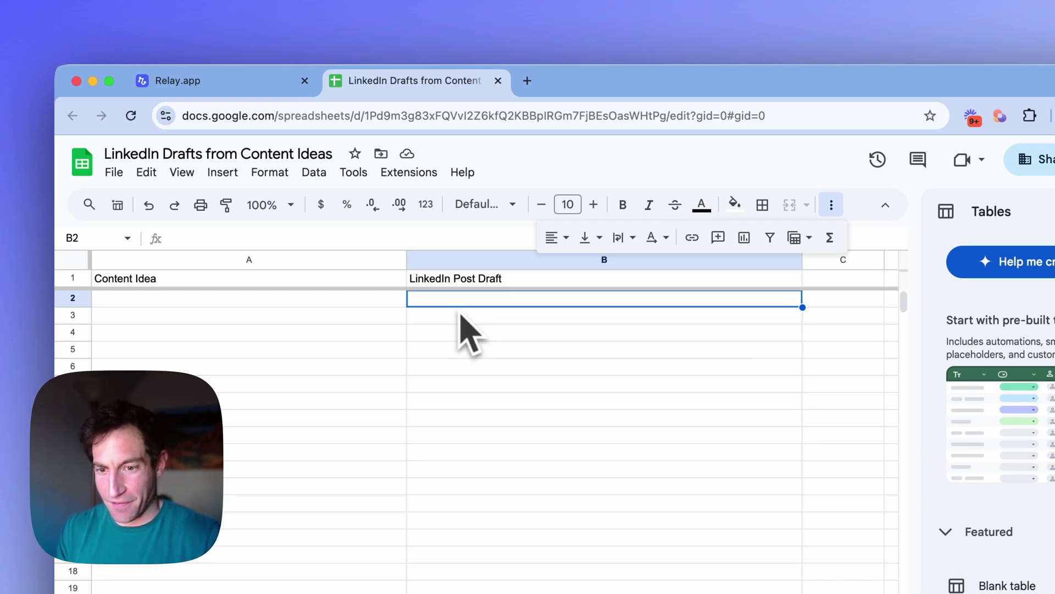
click(177, 85)
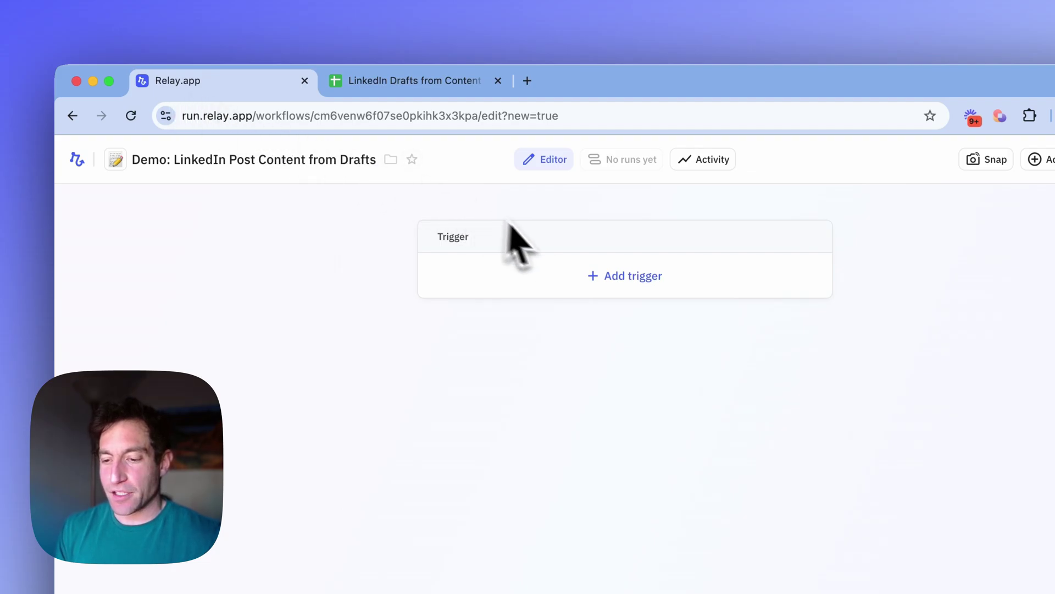
Add a Google Sheets 'New row added' trigger watching LinkedIn Drafts from Content Ideas › Sheet1.
click(604, 276)
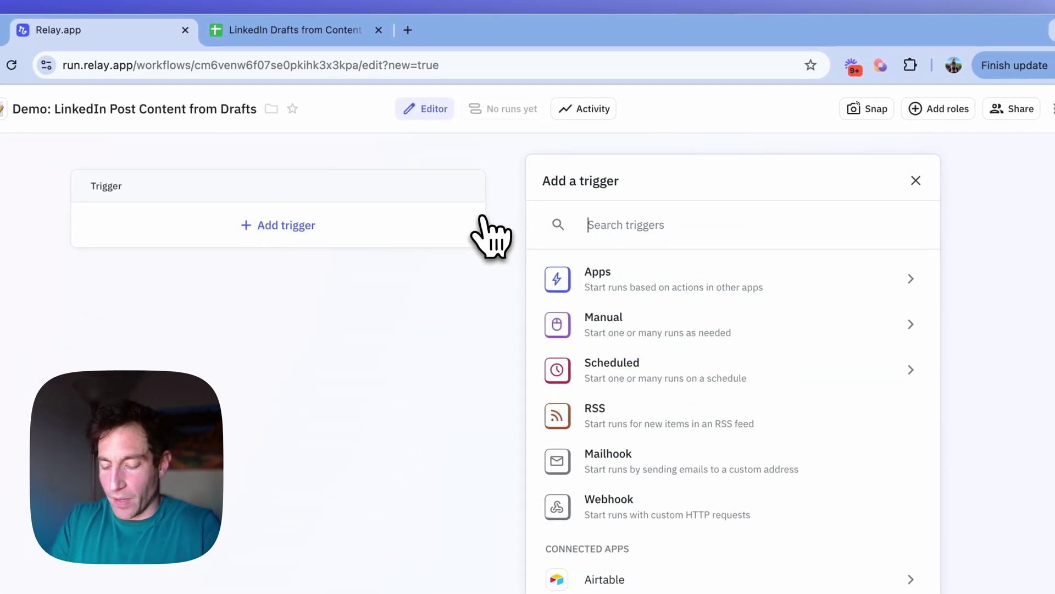
text(new row)
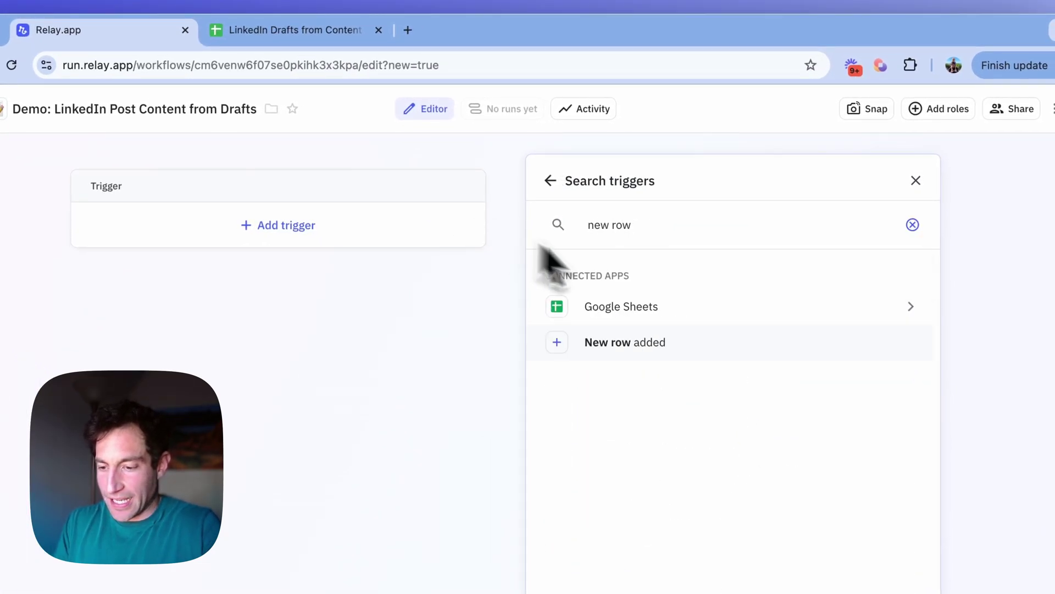
click(676, 341)
click(624, 311)
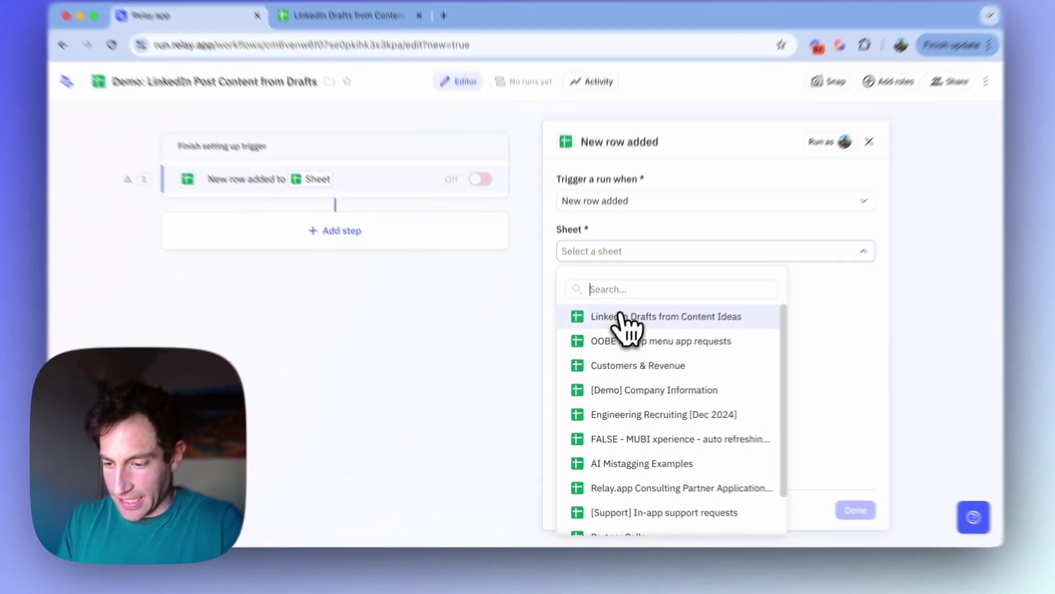
click(621, 388)
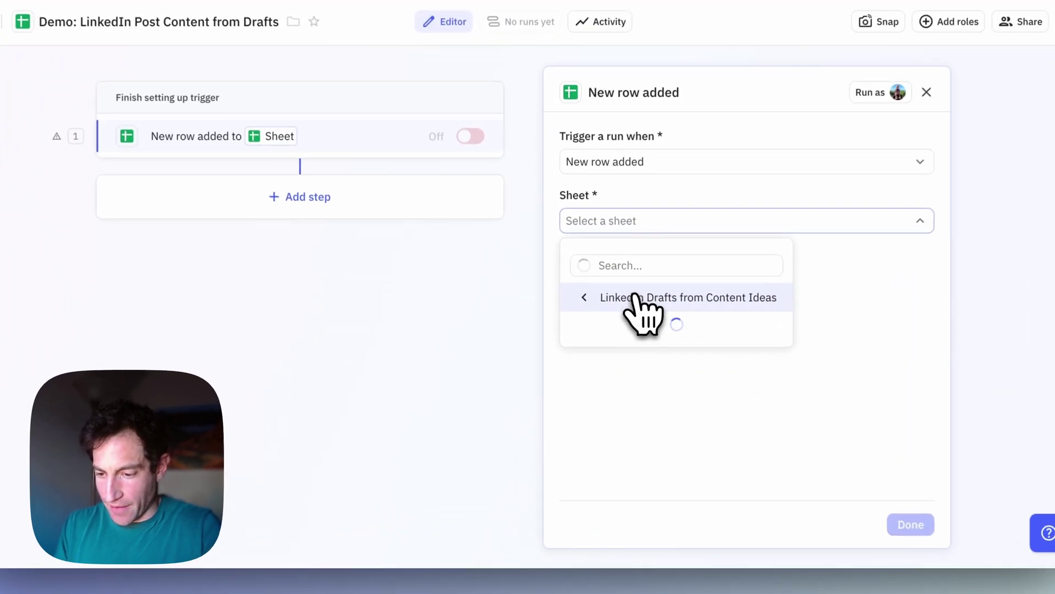
click(639, 324)
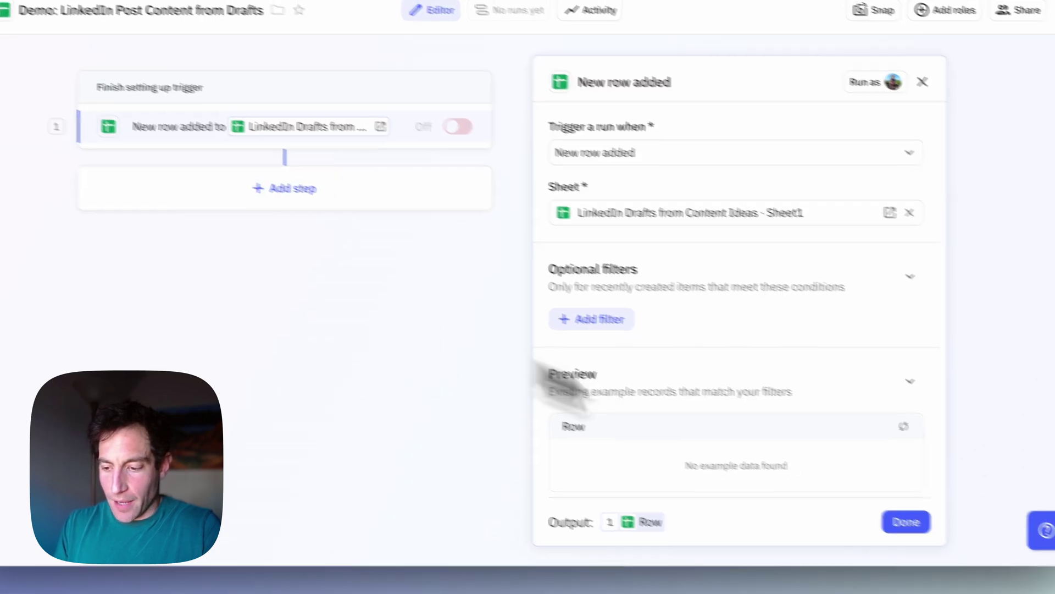
click(826, 489)
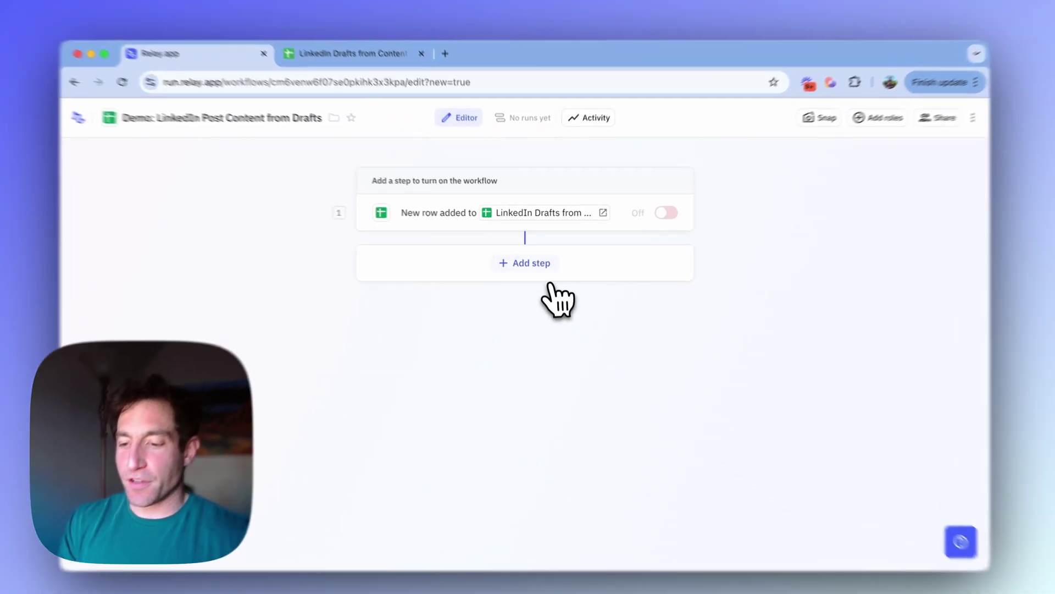
Add a 'Get LinkedIn person activities from URL' step to the workflow.
click(544, 268)
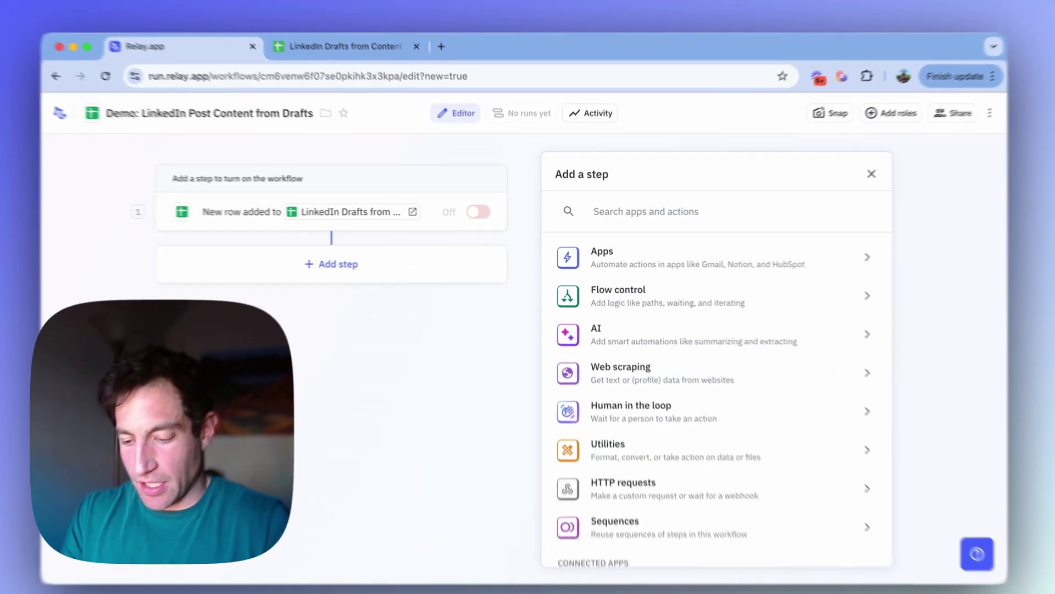
text(linkedin)
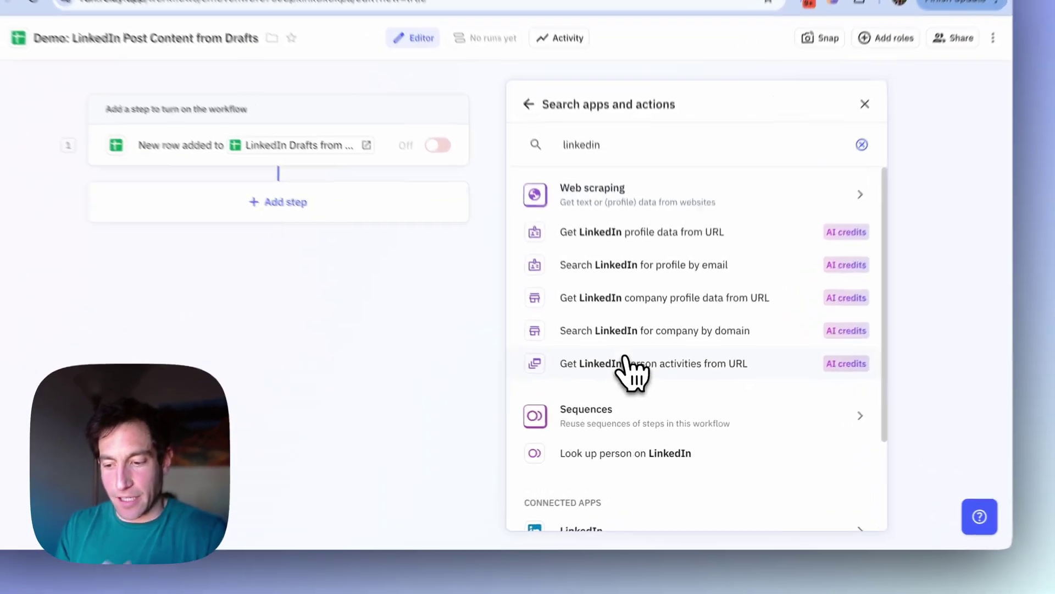
click(625, 363)
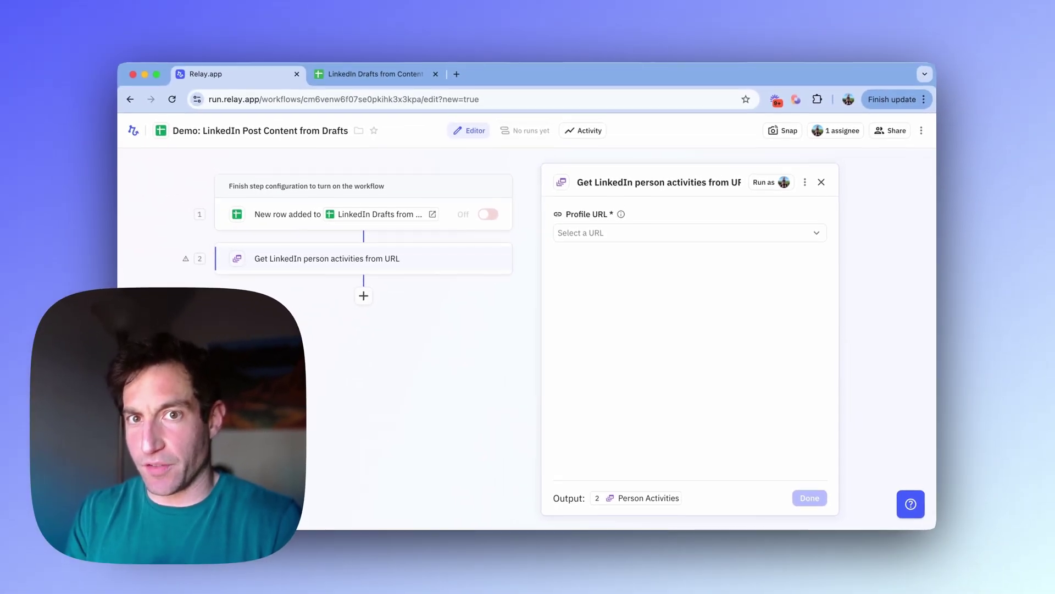
Open LinkedIn in a new tab and select your own profile page's URL.
key(ctrl+t)
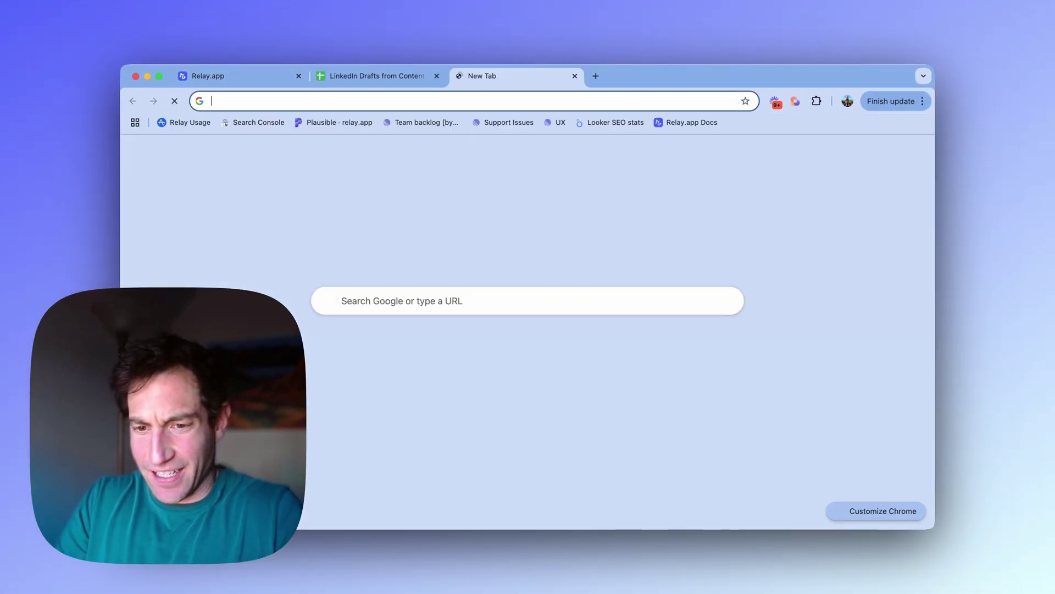
text(linkedin)
key(Return)
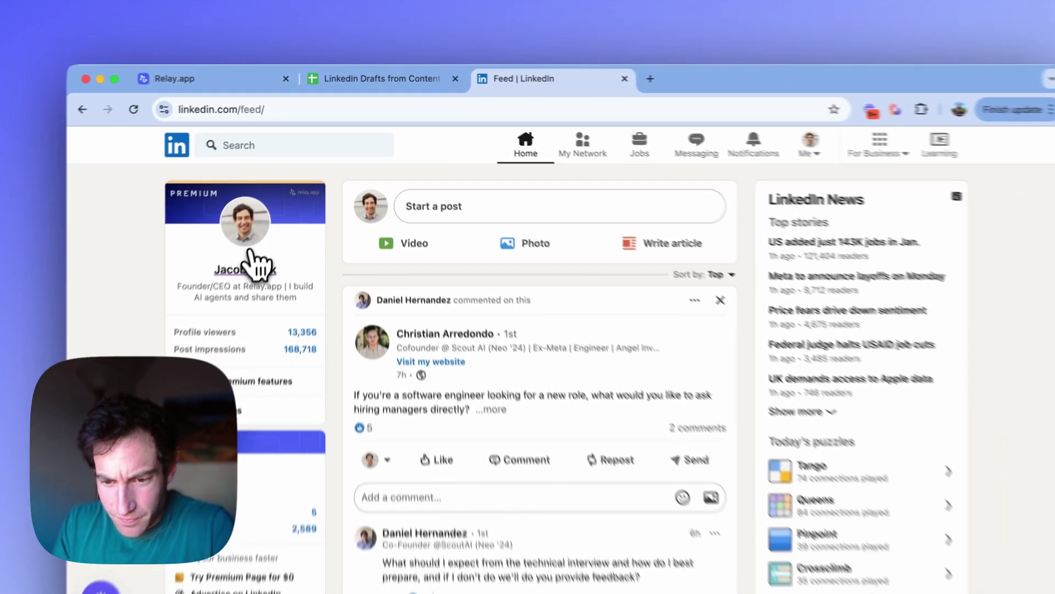
click(269, 233)
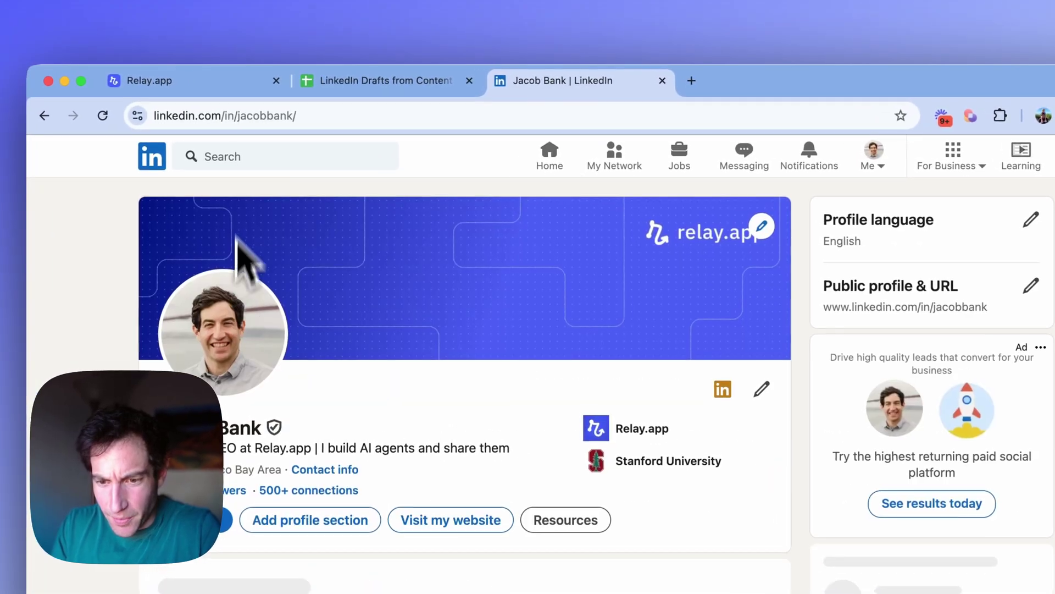
click(235, 116)
Paste the copied profile URL as Profile URL and set 'No person activities are found' to Fail.
key(ctrl+w)
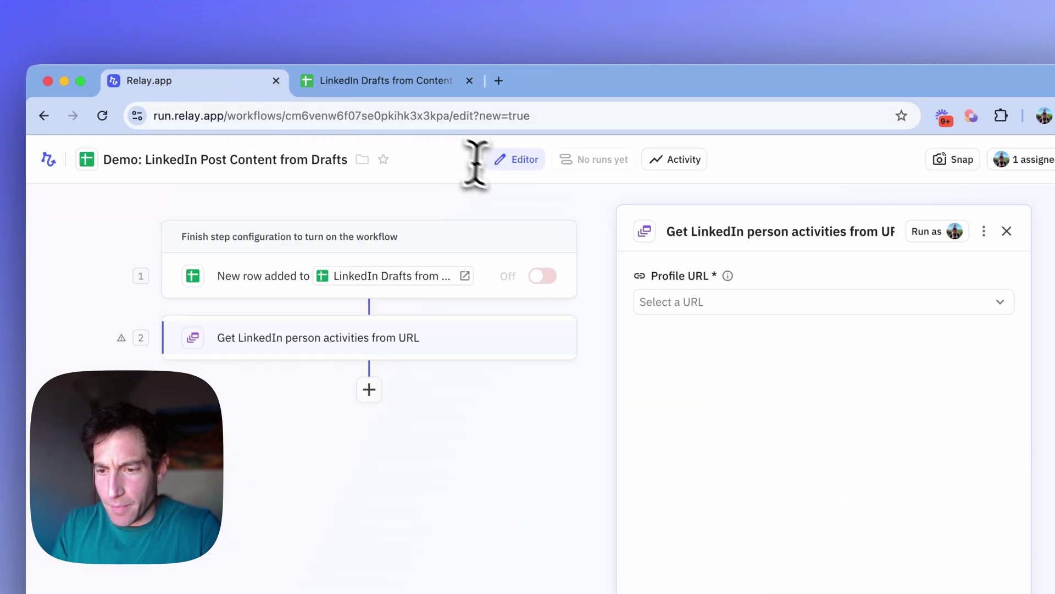
click(706, 305)
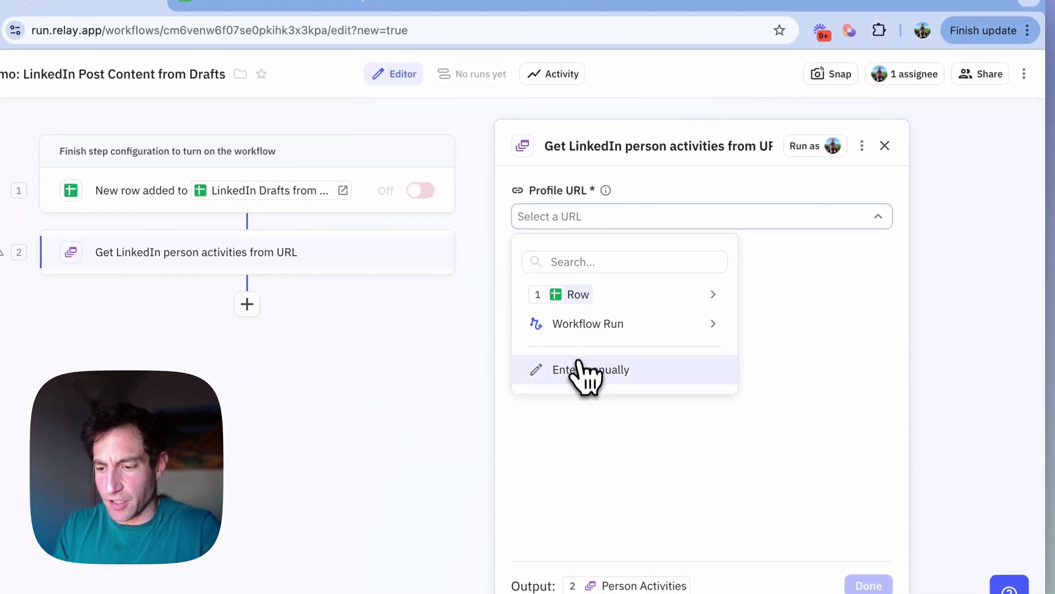
click(586, 371)
text(https://www.linkedin.com/in/jacobbank/)
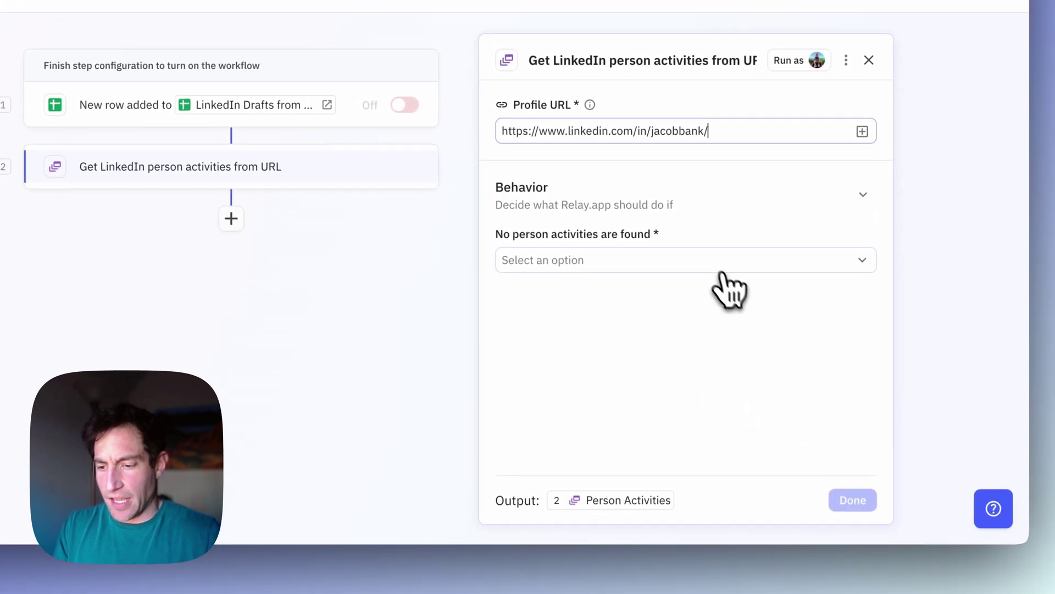
click(709, 273)
click(694, 304)
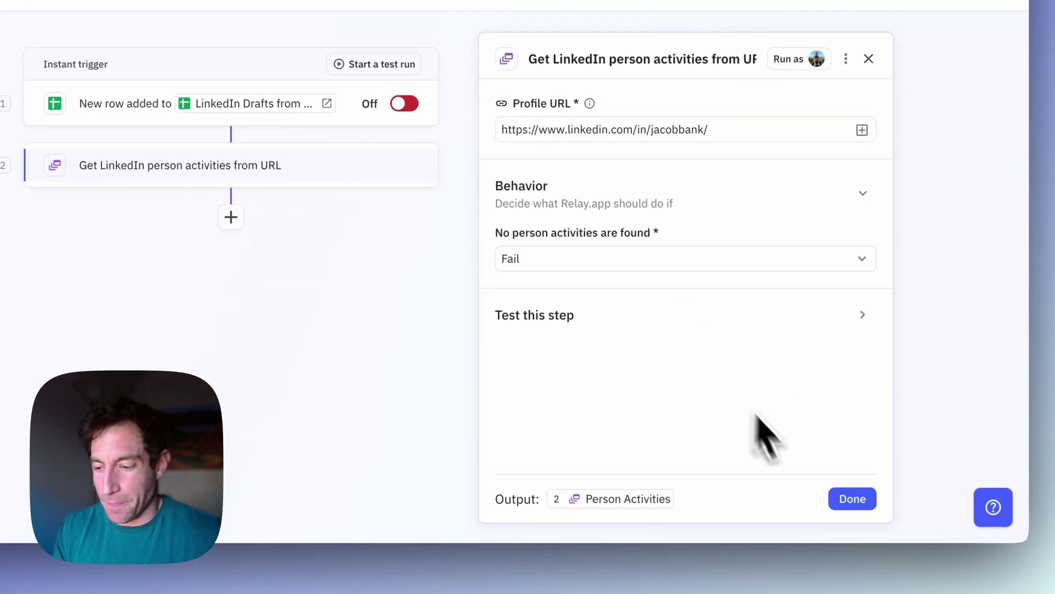
click(852, 499)
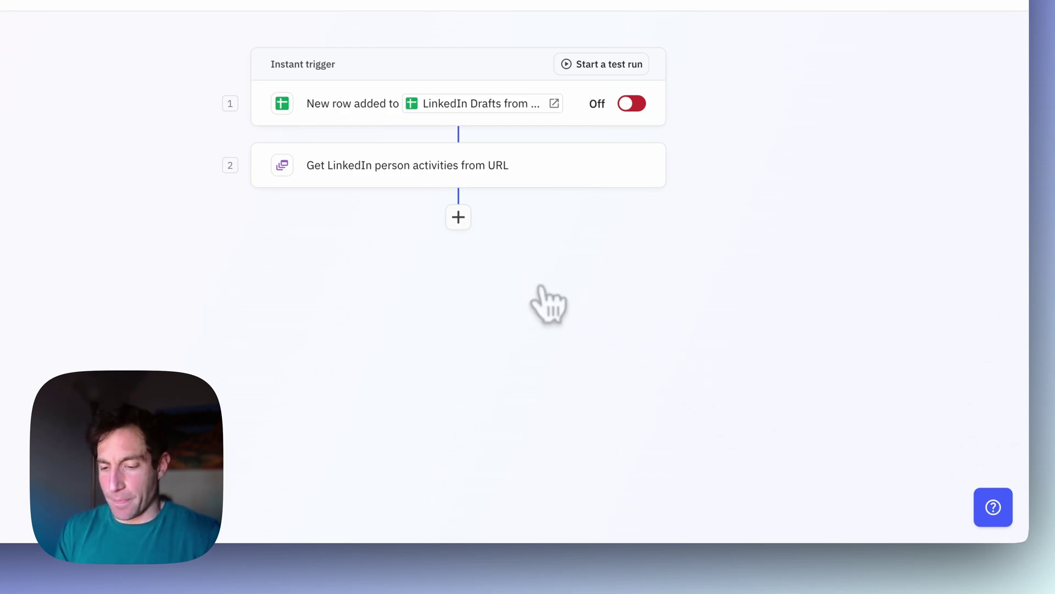
Add a Prompt AI step after the LinkedIn step.
click(458, 216)
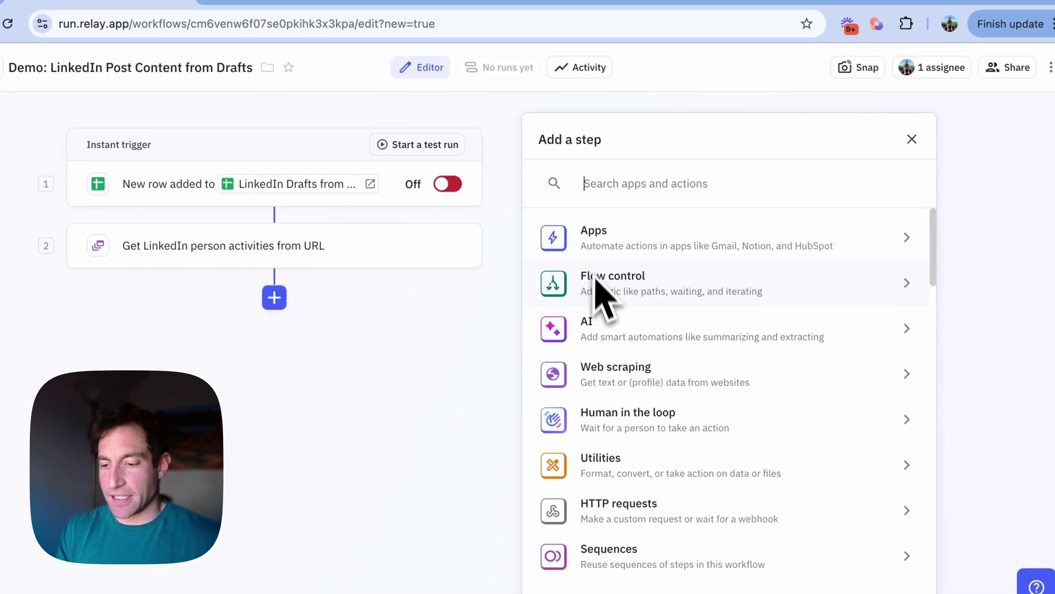
click(604, 336)
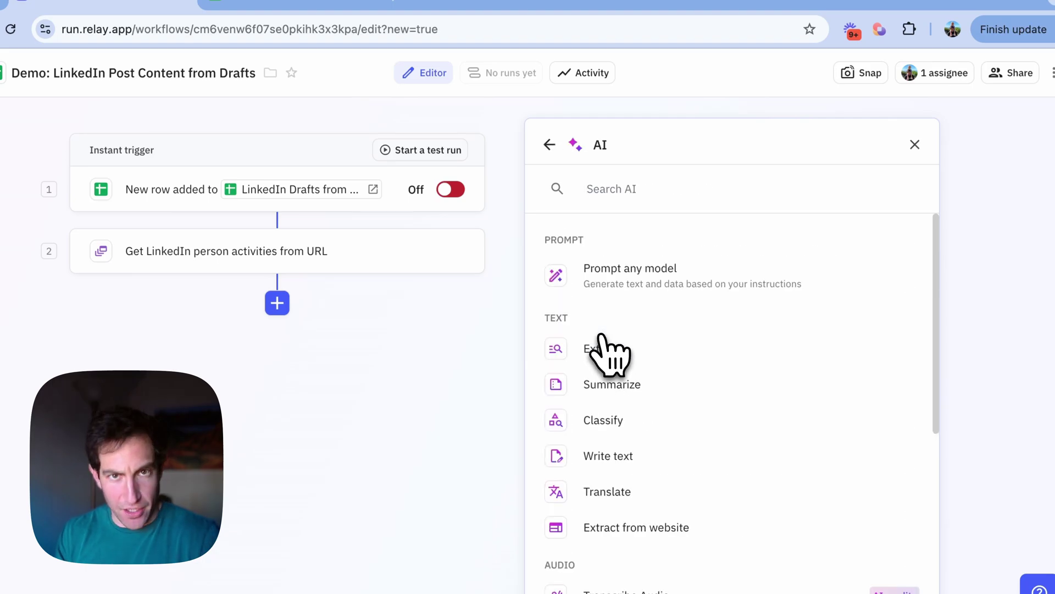
click(605, 297)
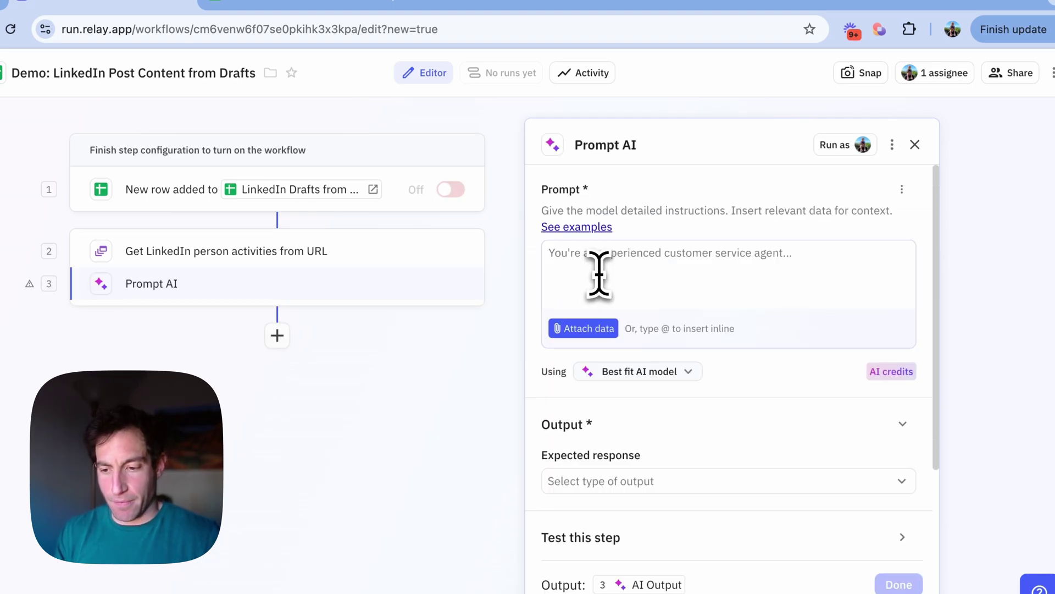
click(599, 273)
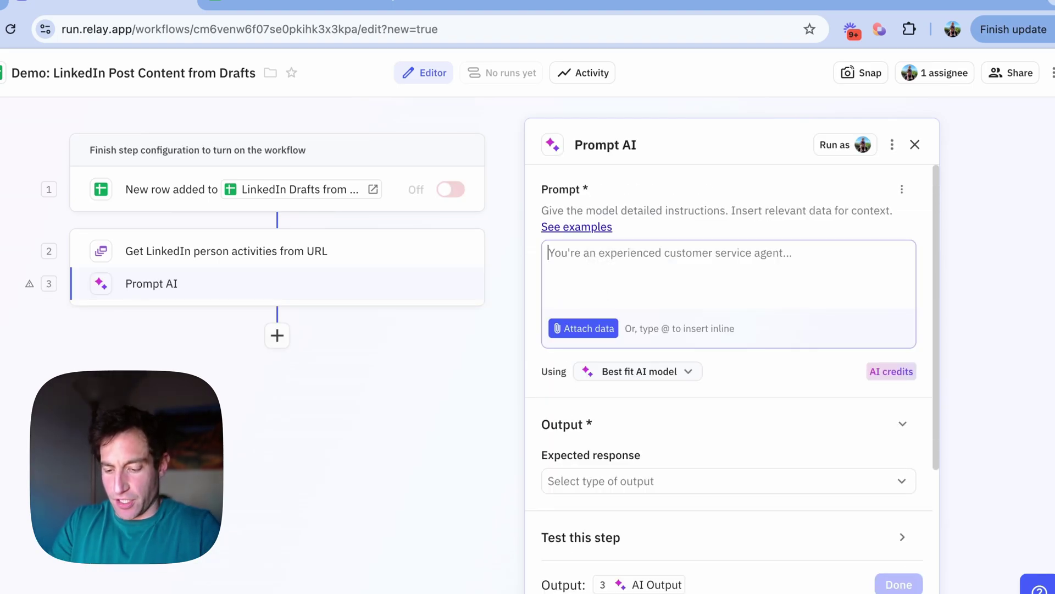
text(Given this content idea)
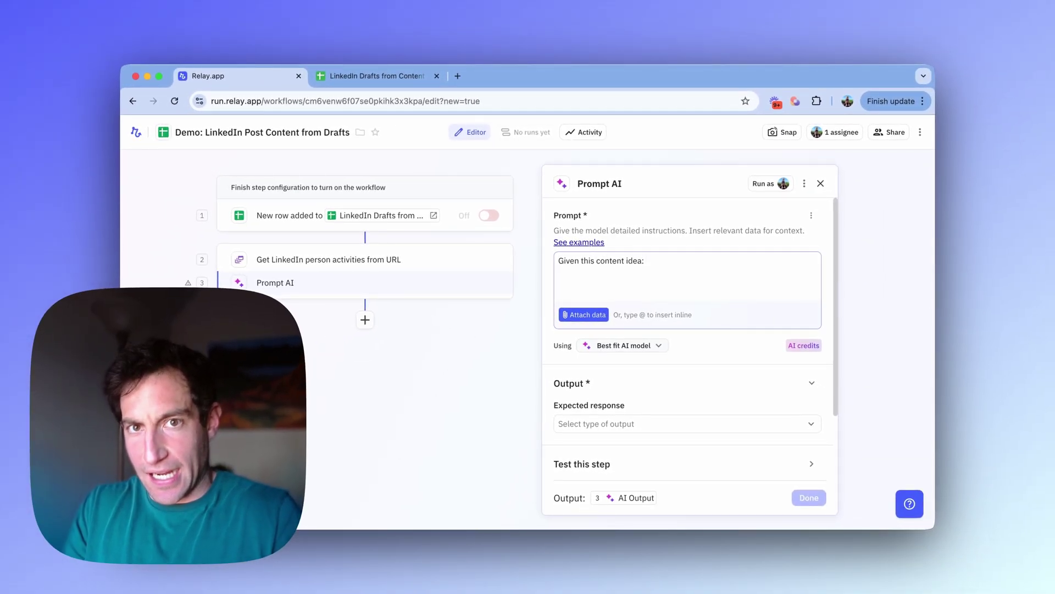
text(:)
key(Return)
text(@)
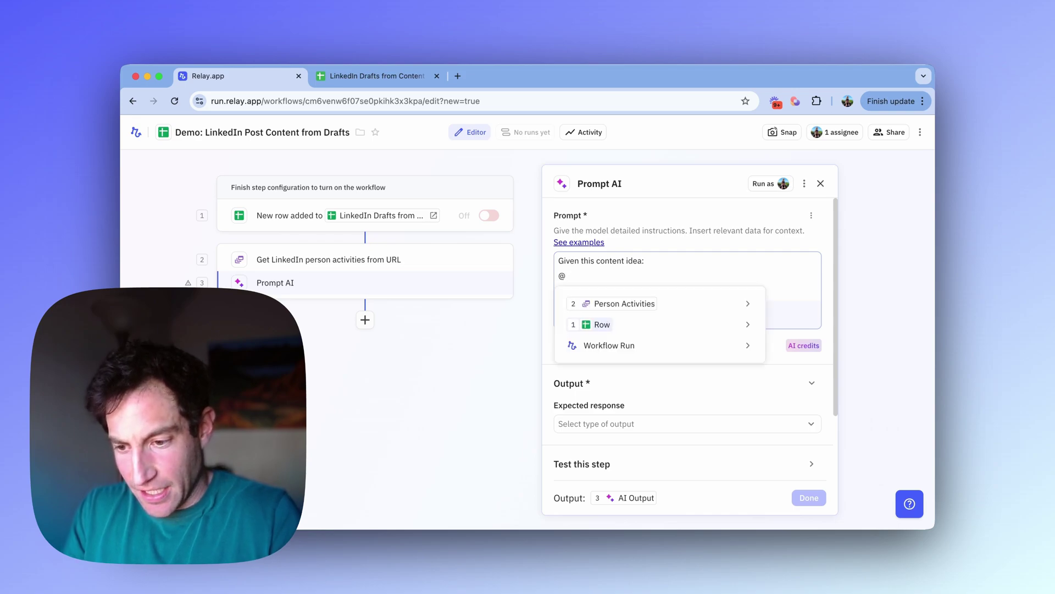
mouse_move(631, 329)
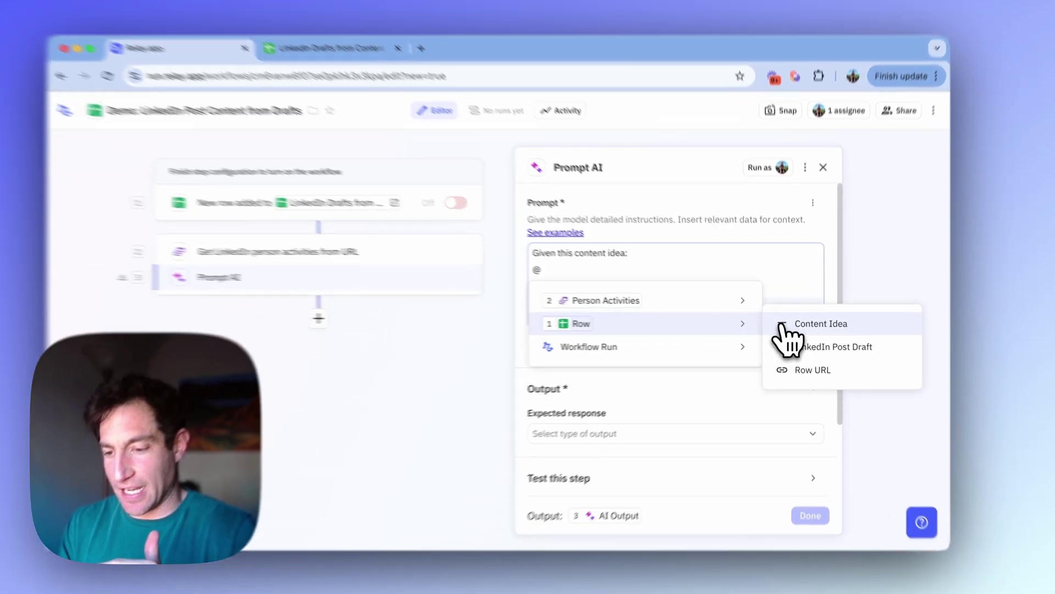
click(792, 325)
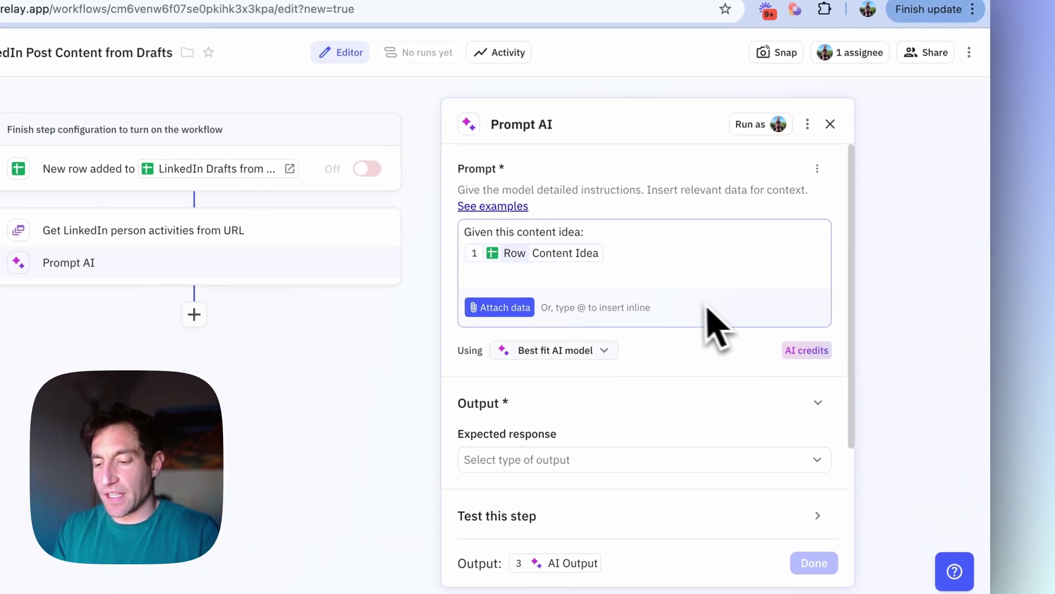
key(Return)
key(Return)
text(Please write a LinkedIn post in my writing style based on t)
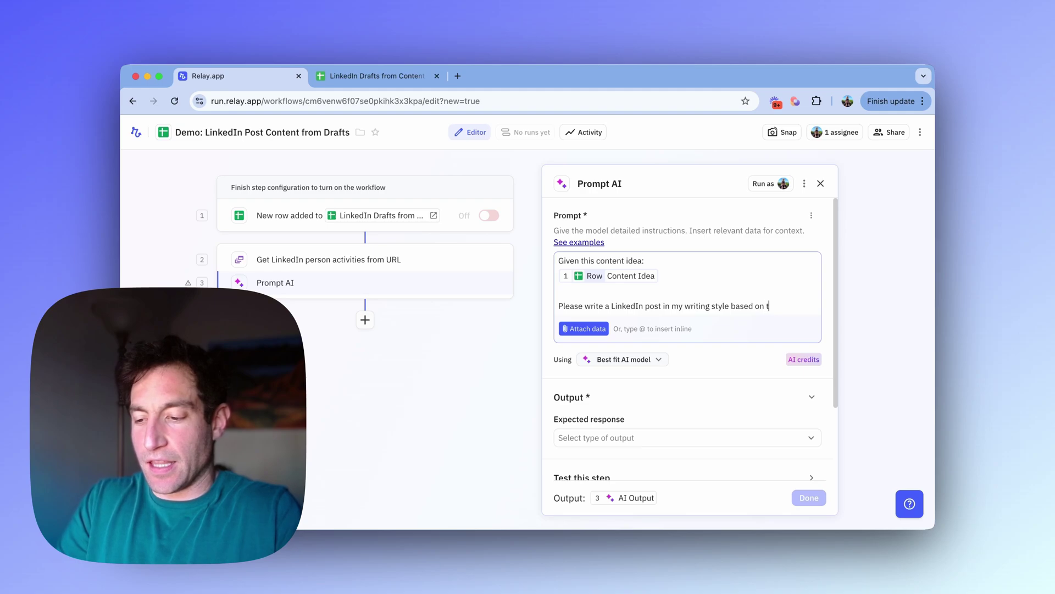
text(wing posts. Try to follow the voice and pattern of my posts)
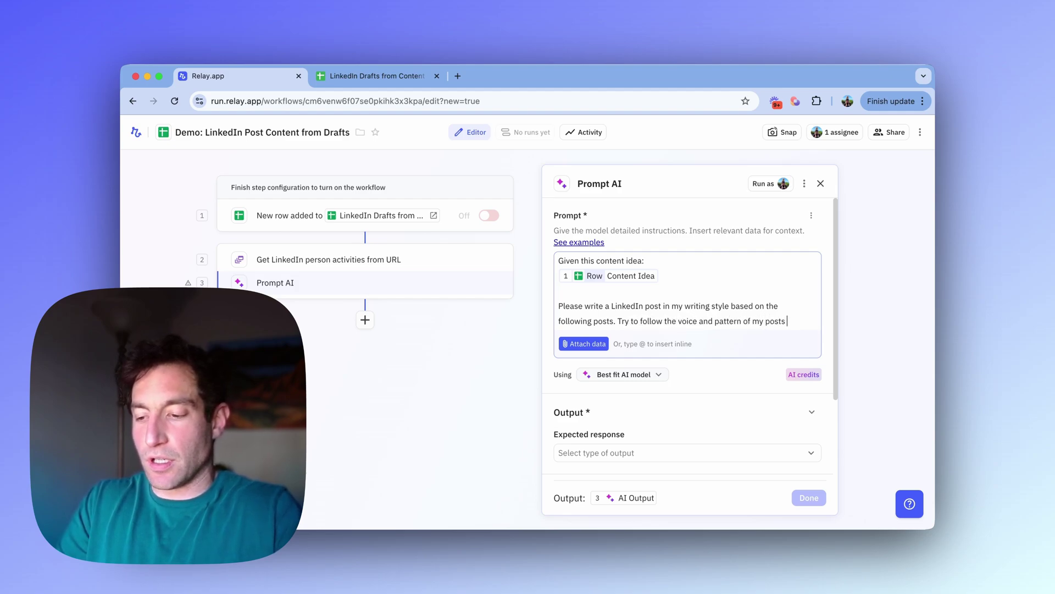
text(have gotten the most engagement.)
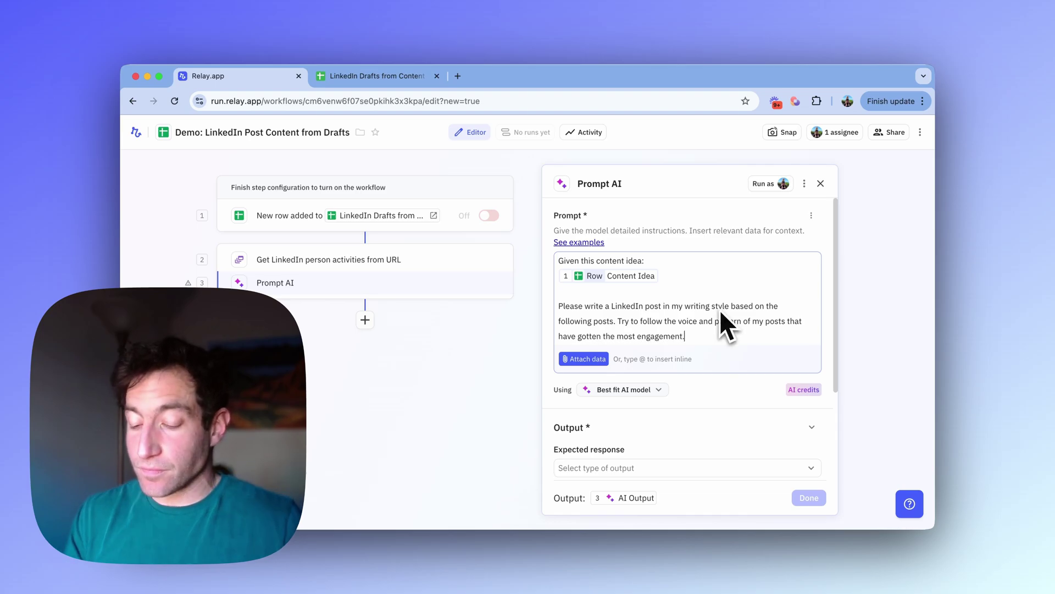
Attach Person Activities to the prompt, set Expected response to Text, and click Done.
click(599, 359)
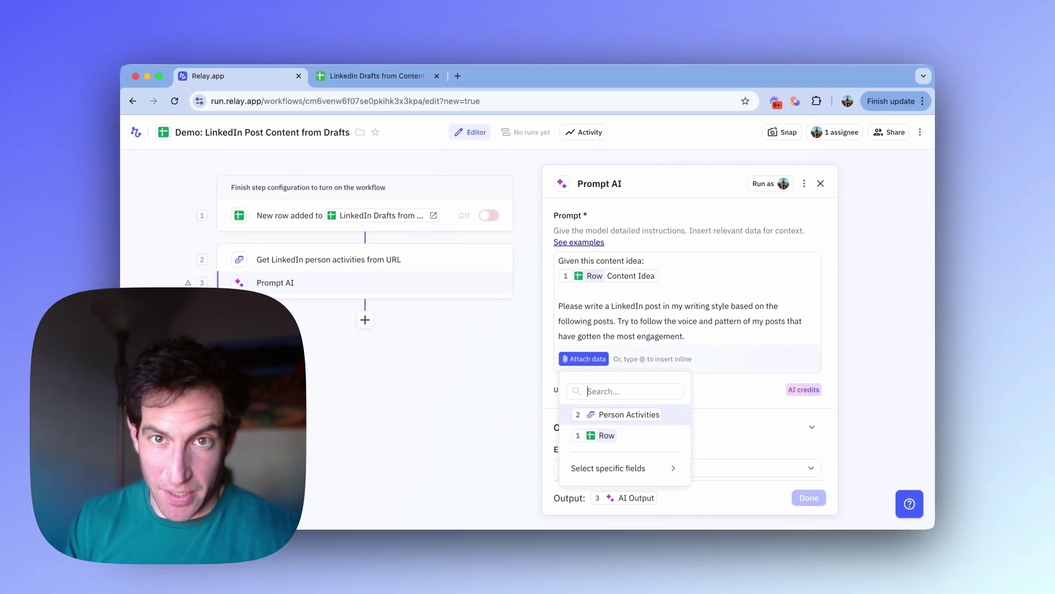
click(629, 415)
scroll(610, 413, down, 2)
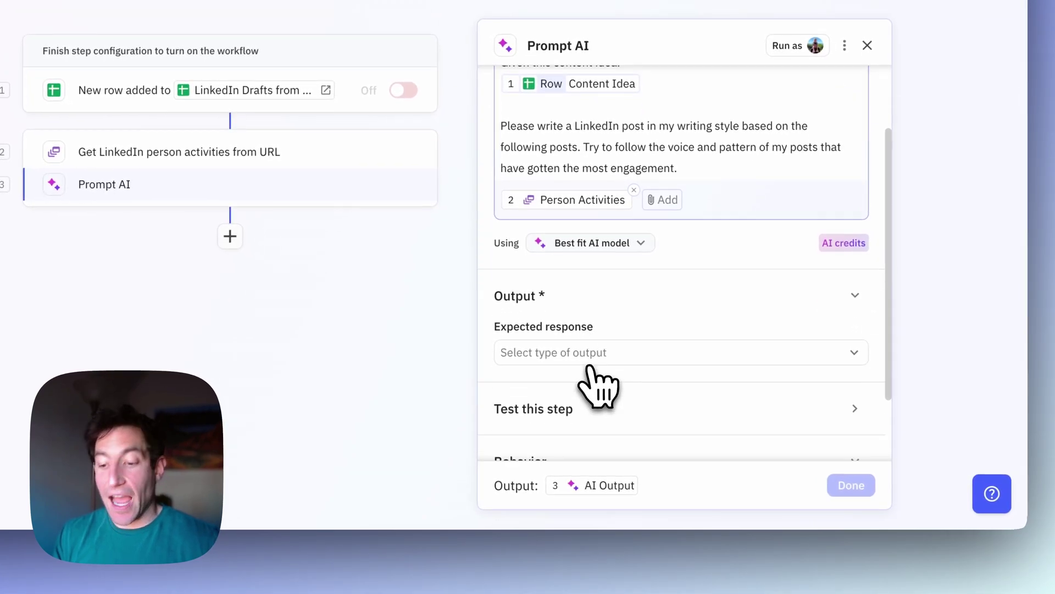
click(569, 352)
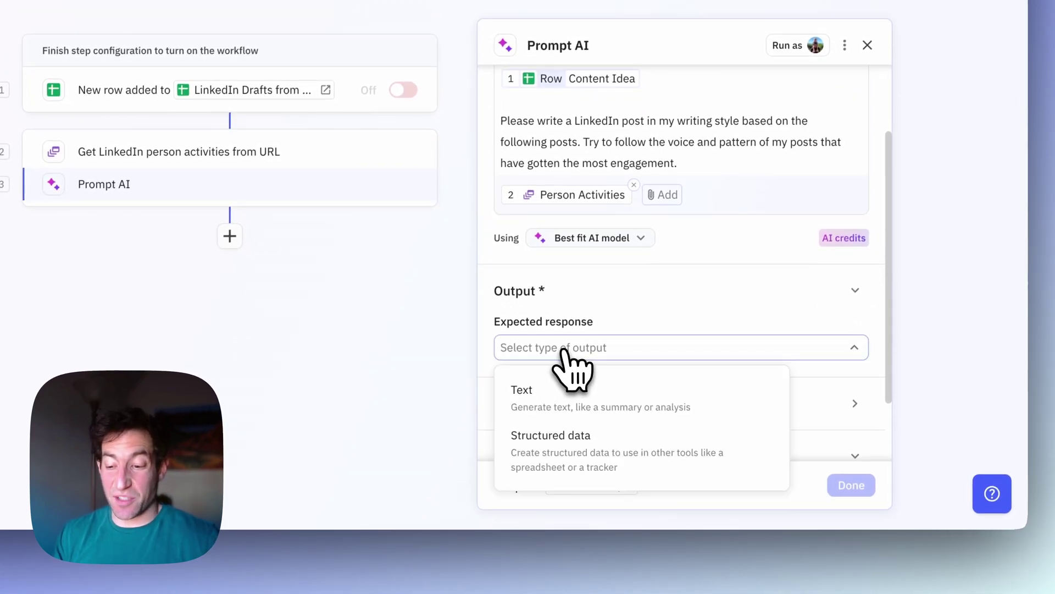
click(566, 408)
scroll(566, 410, down, 3)
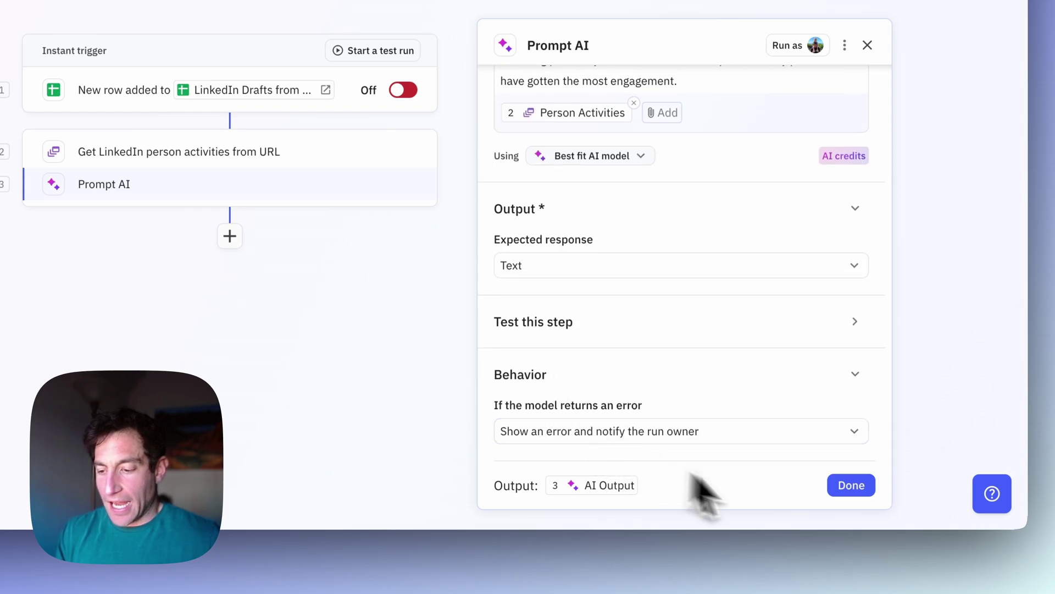
click(841, 487)
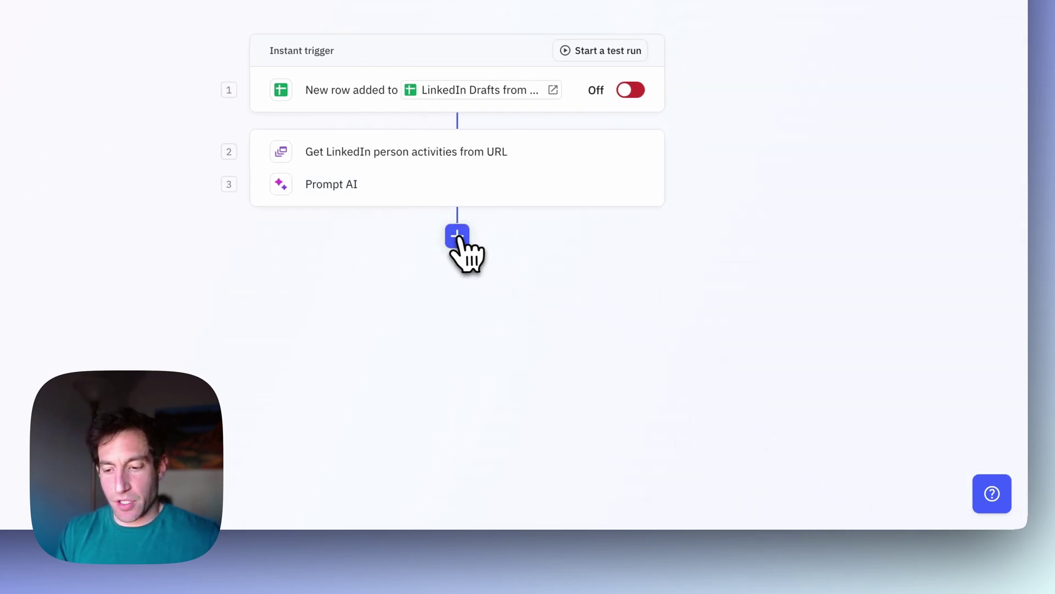
Add a Google Sheets Update row step targeting the row that triggered the workflow.
click(457, 236)
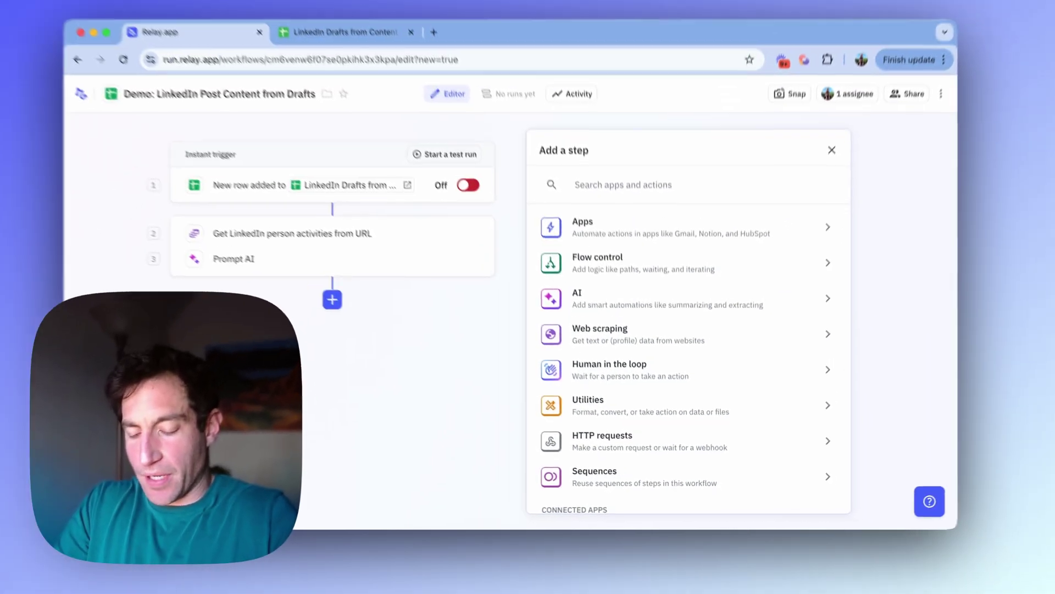
text(update)
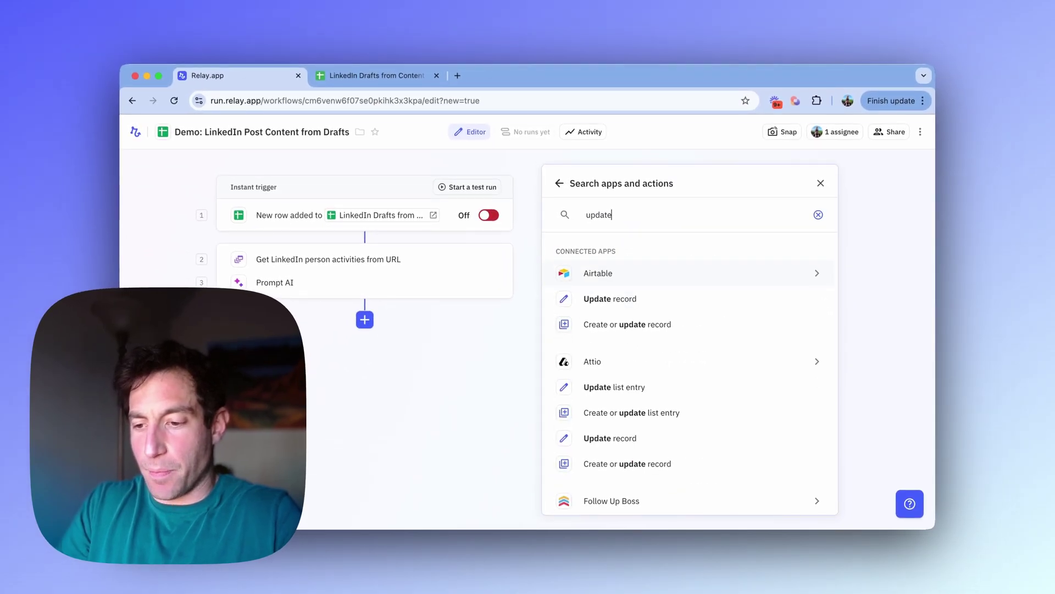
text( row)
click(602, 298)
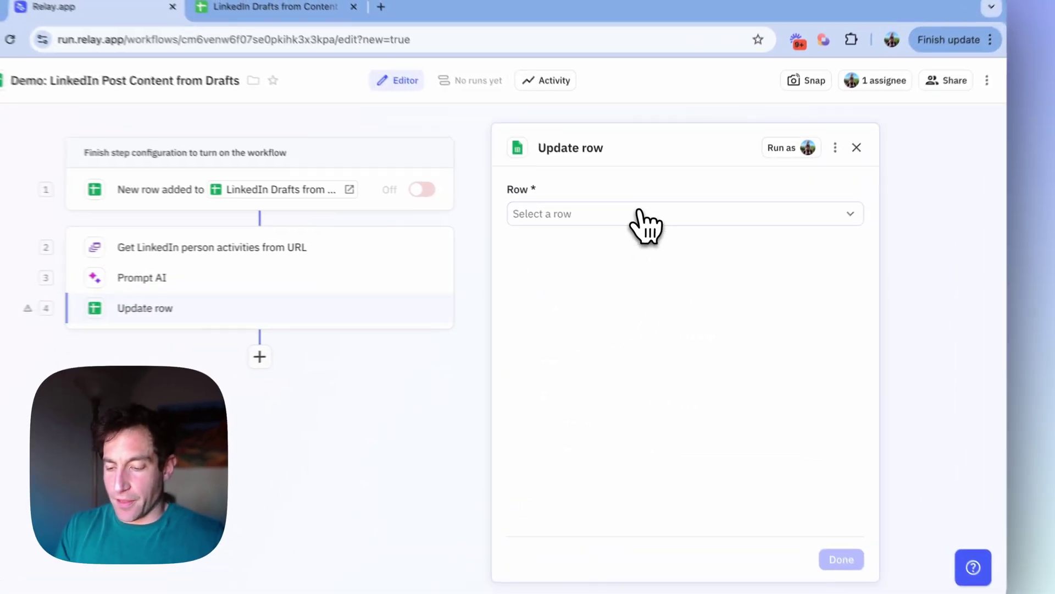
click(653, 234)
click(618, 286)
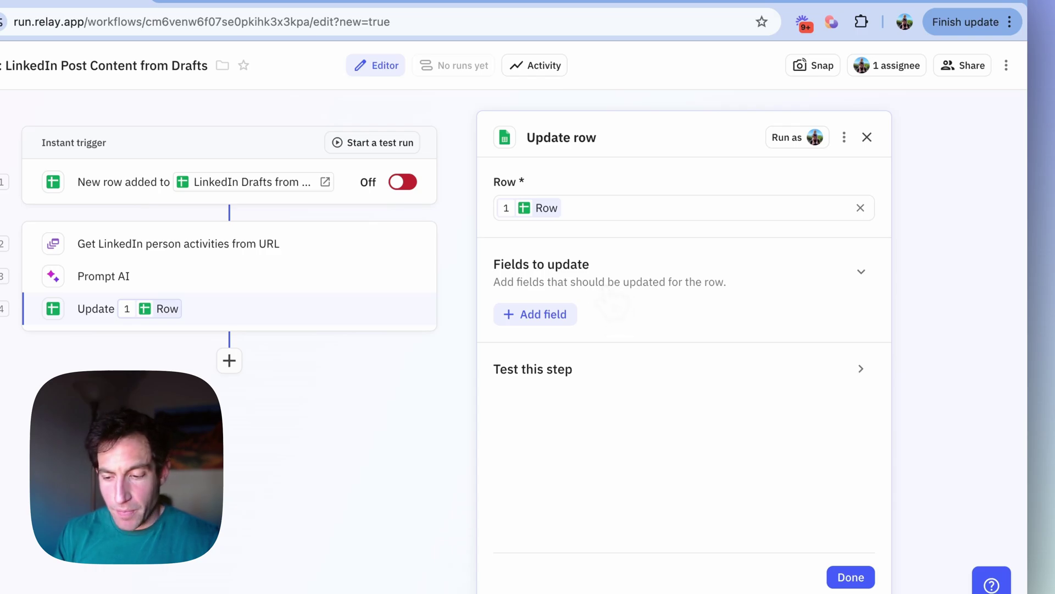
Fill the LinkedIn Post Draft field with the AI Output and finish the step.
click(567, 314)
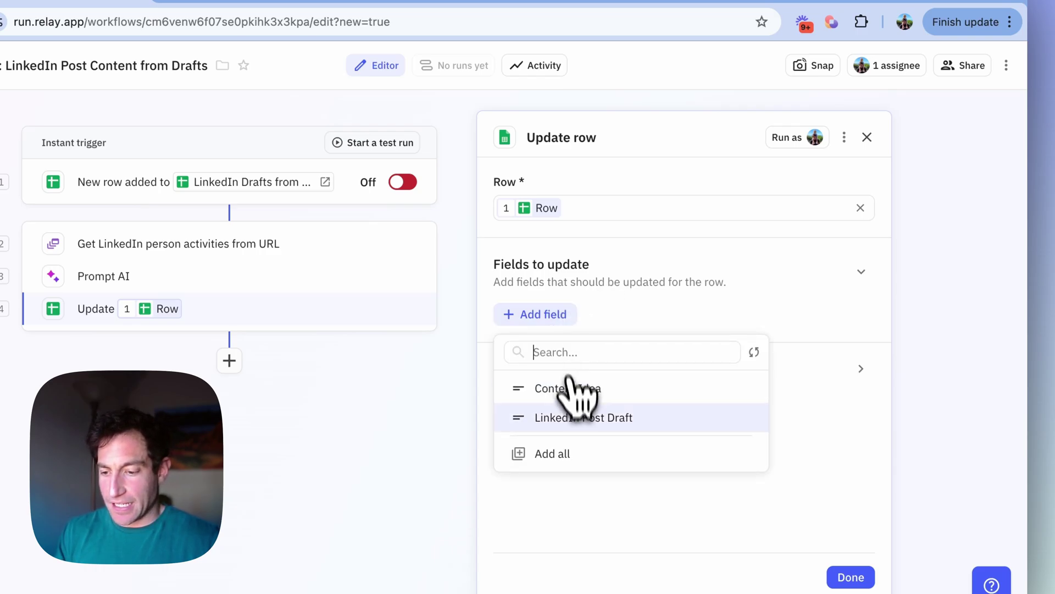
click(572, 417)
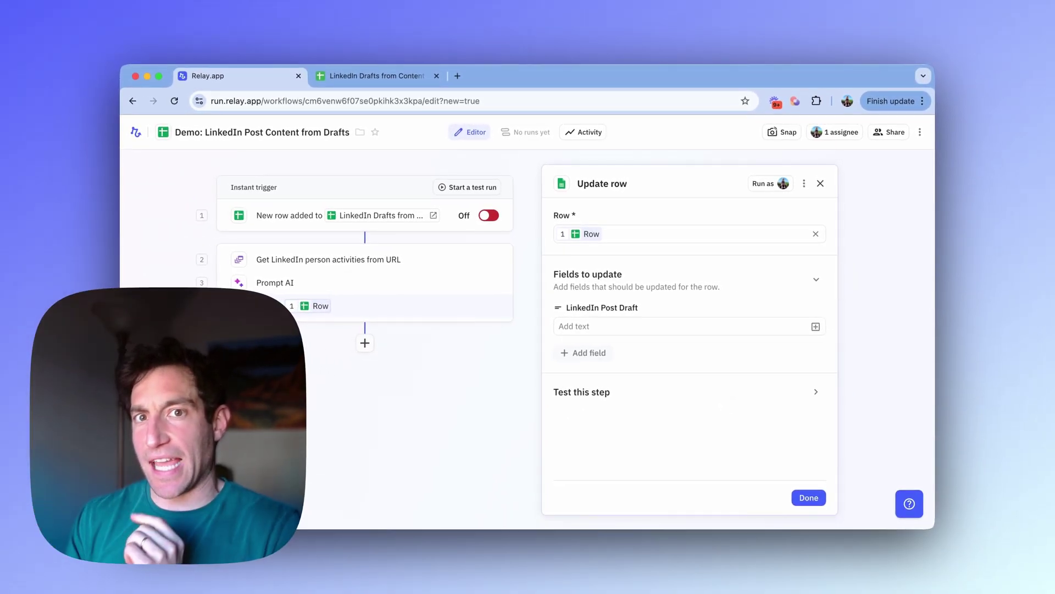
click(816, 327)
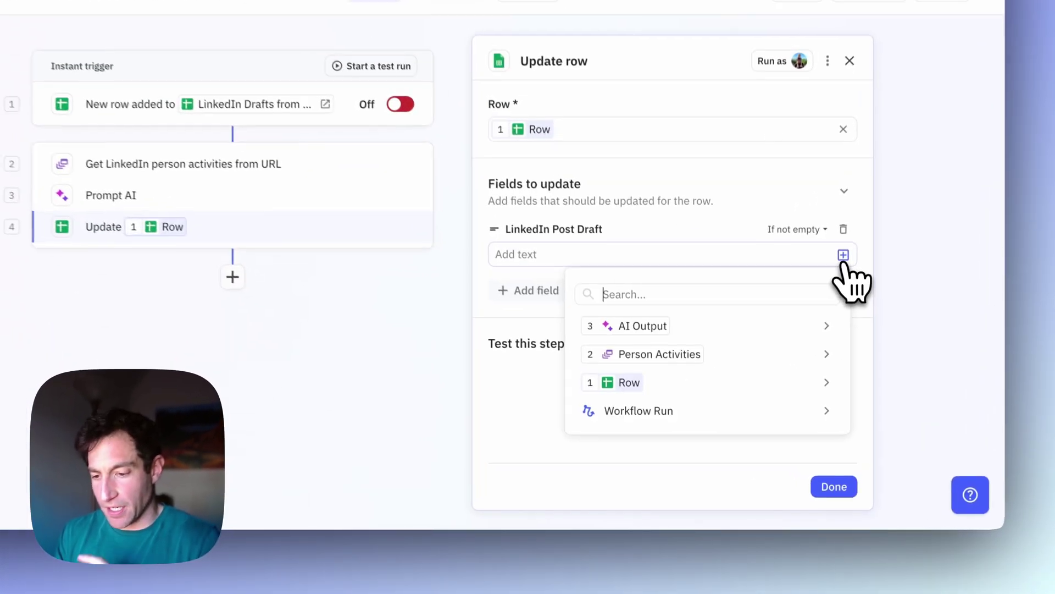
mouse_move(787, 321)
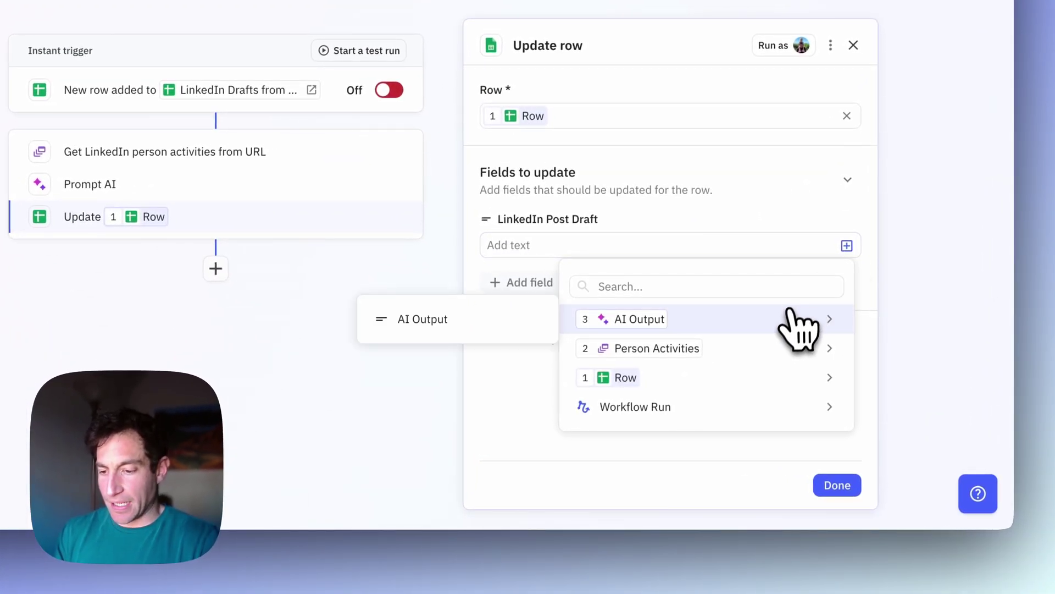
click(494, 326)
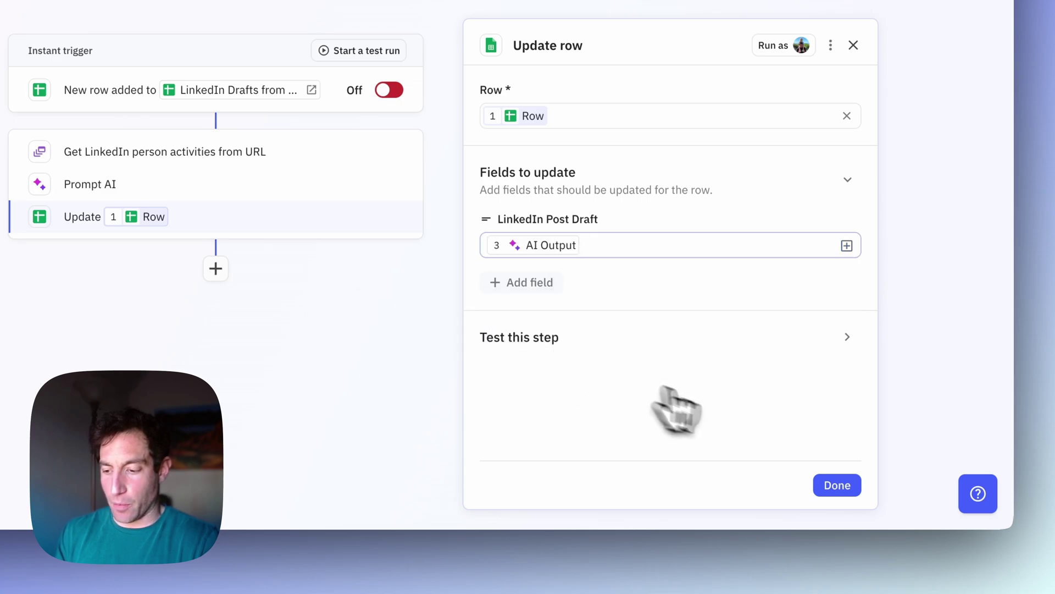
click(830, 486)
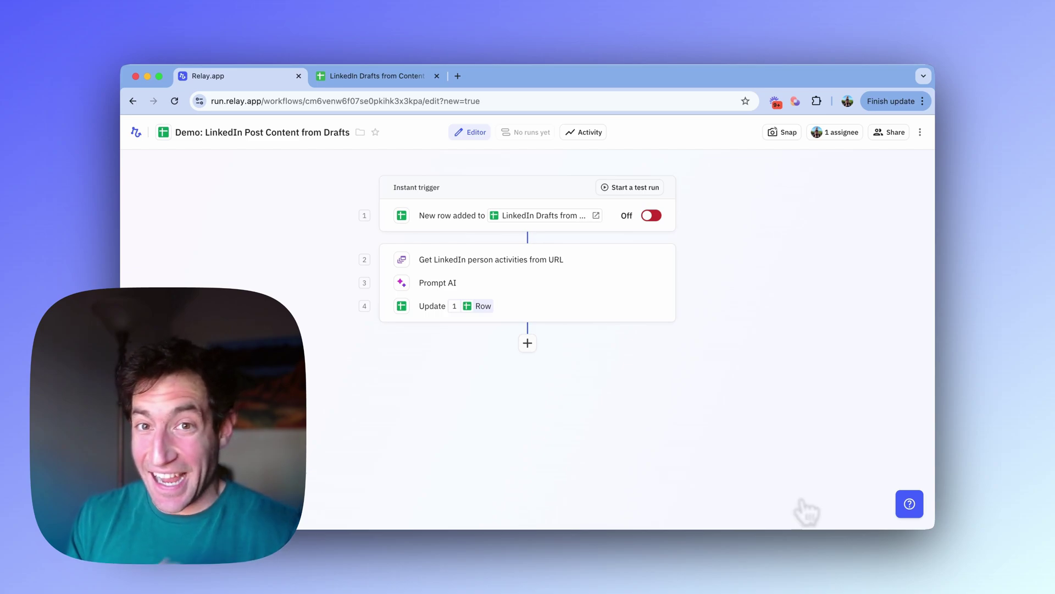
Turn the trigger on, then enter 'I built an AI agent to automatic…' in cell A2.
click(651, 215)
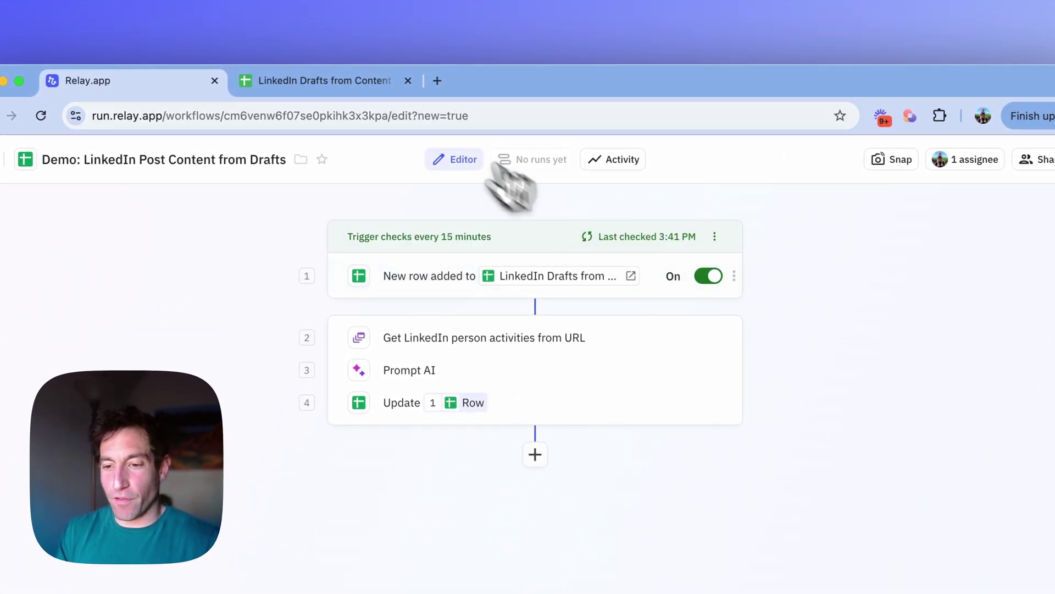
click(325, 82)
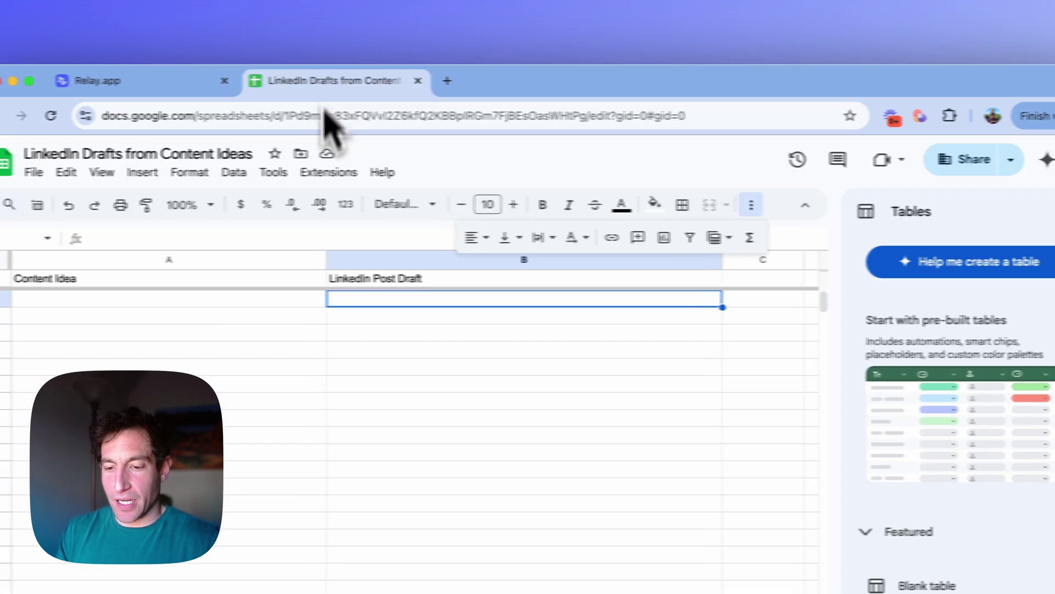
click(234, 299)
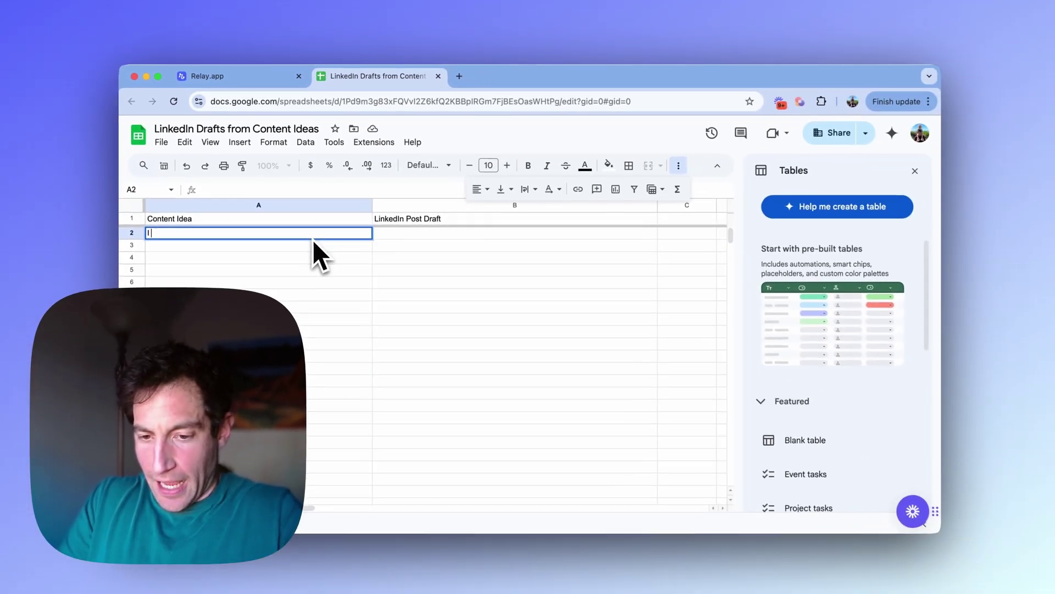
text(I built an AI agent to automatically write LinkedIn posts for me based on content ideas.)
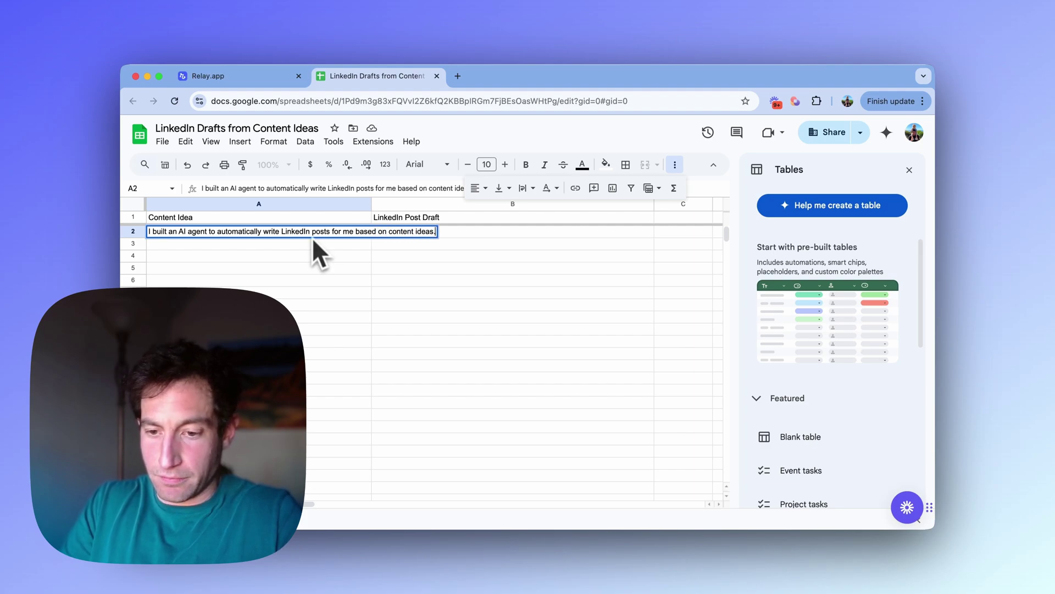
key(Return)
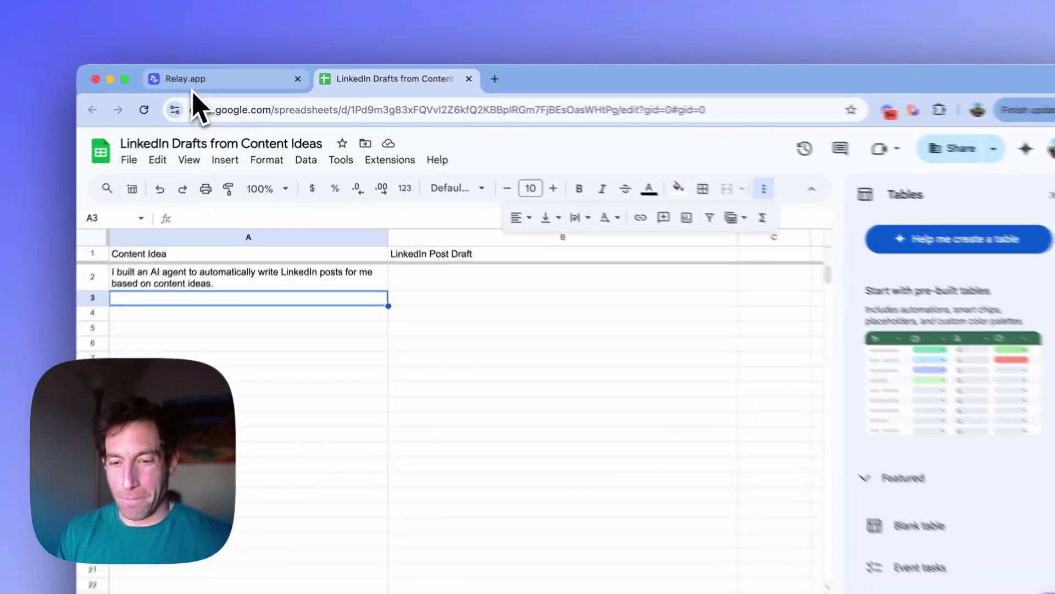
Back in Relay.app, check for new rows now and open the in-progress run's Person Activities details.
click(217, 76)
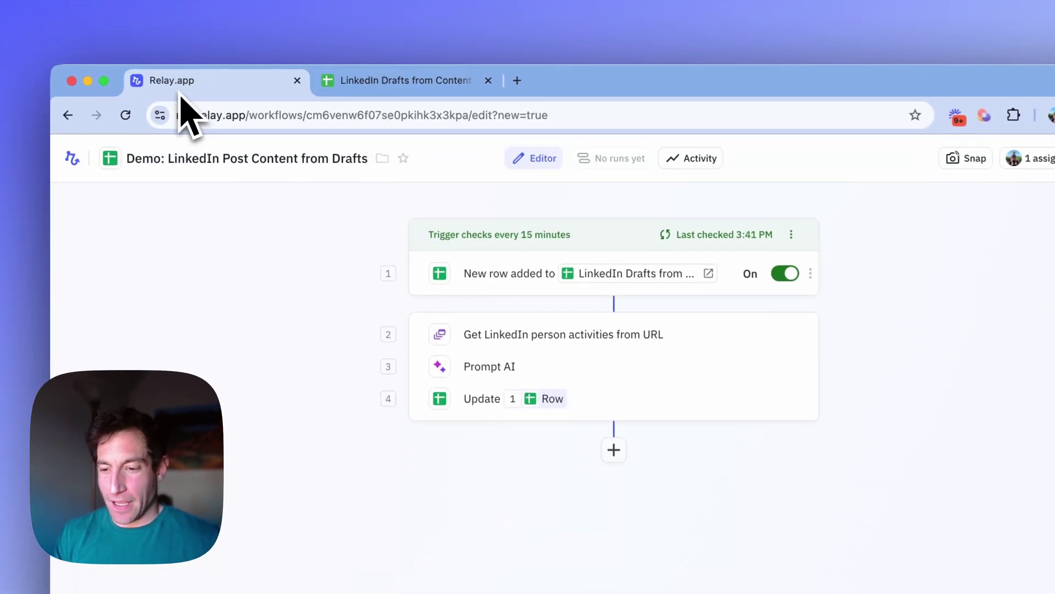
click(644, 233)
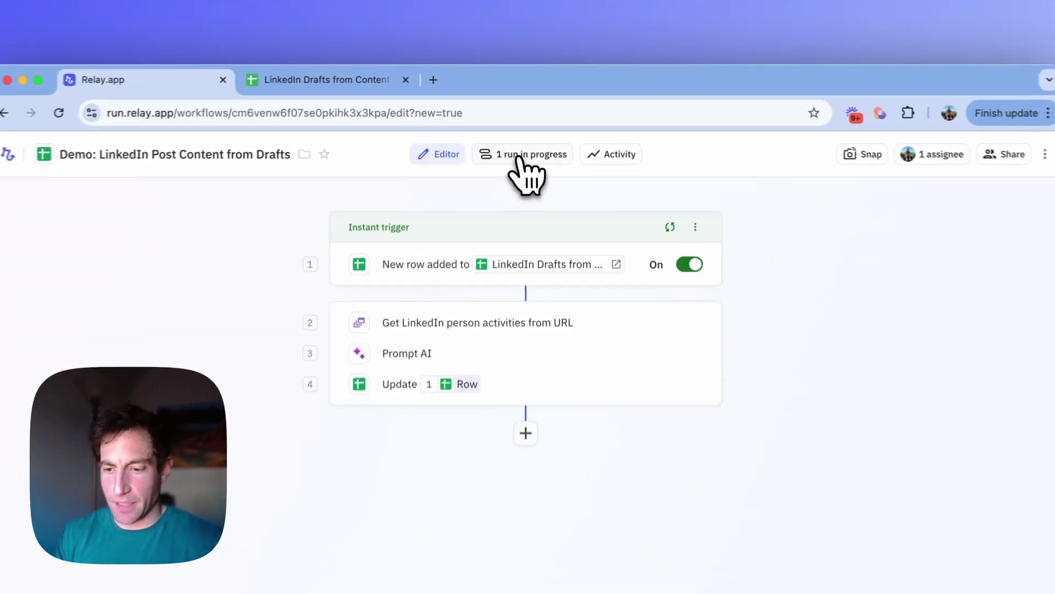
click(525, 133)
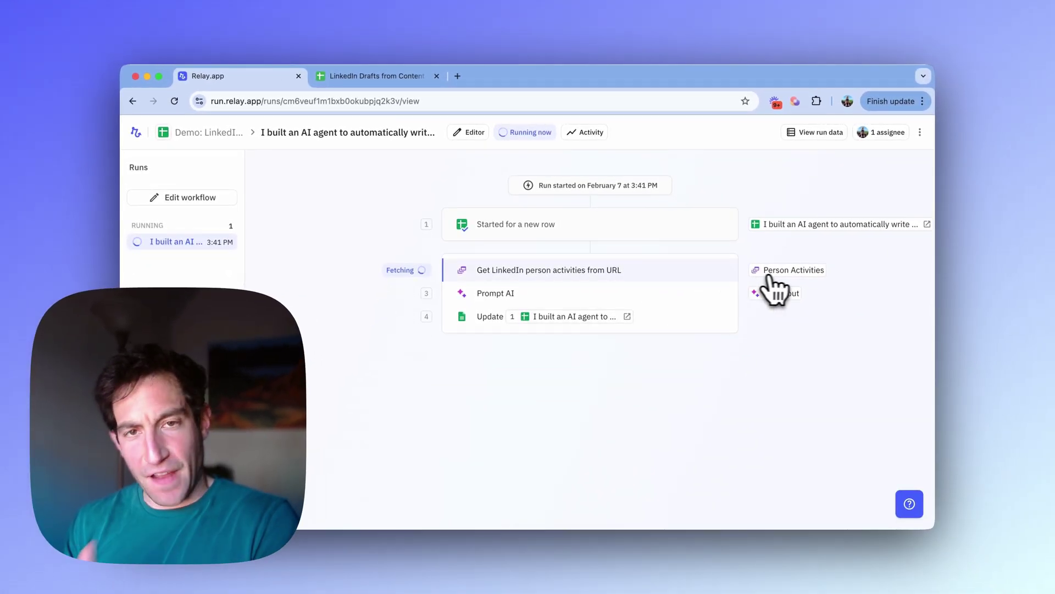
mouse_move(783, 277)
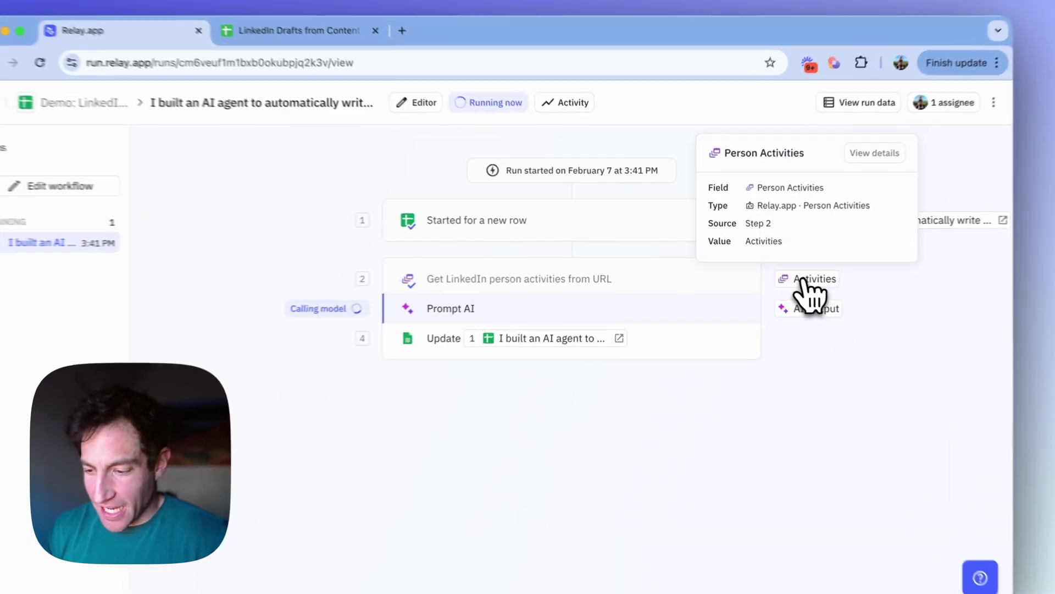
Browse the first fetched post's fields, reactions and comments in the Activities data, then close it.
click(772, 270)
click(261, 256)
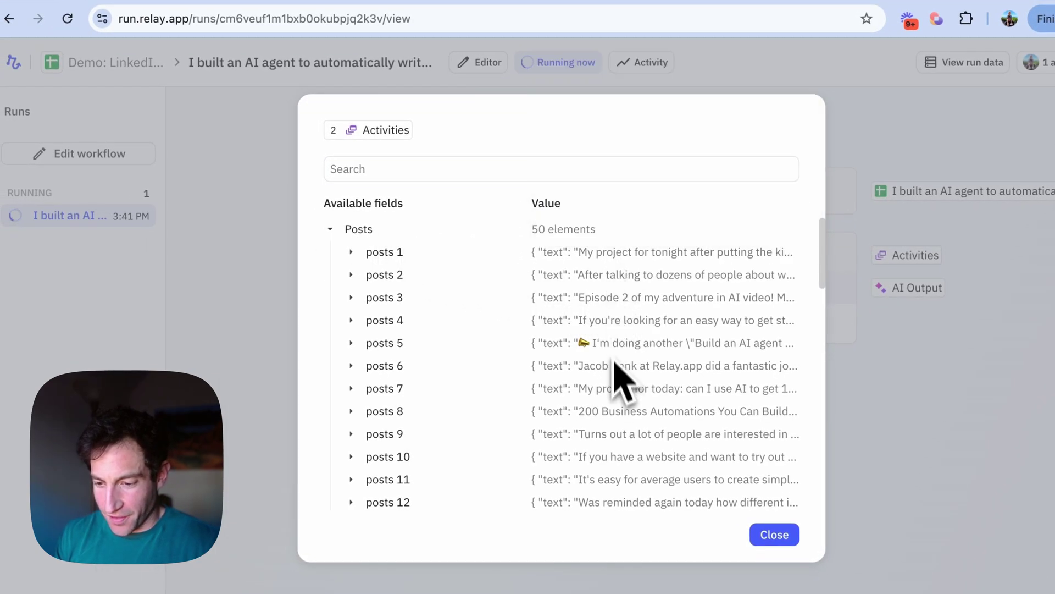
click(352, 256)
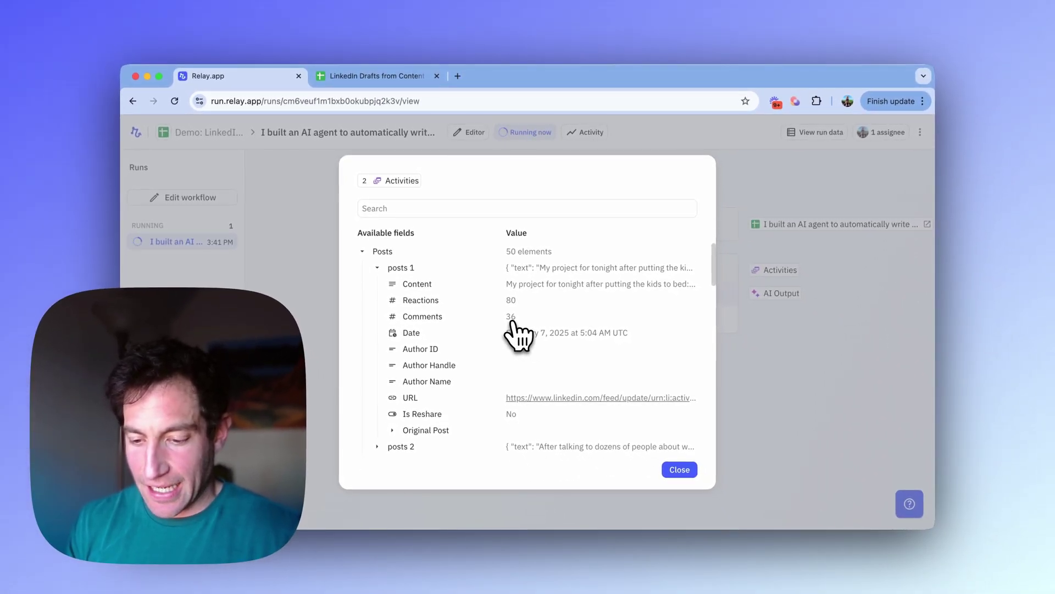
scroll(473, 396, down, 2)
scroll(473, 391, down, 1)
scroll(466, 388, down, 1)
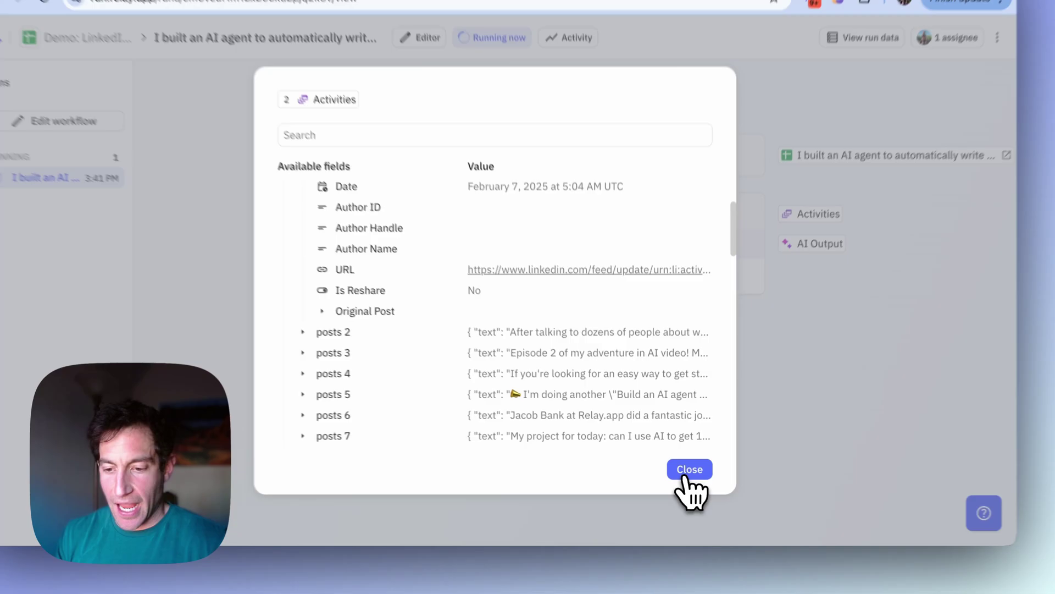
click(679, 468)
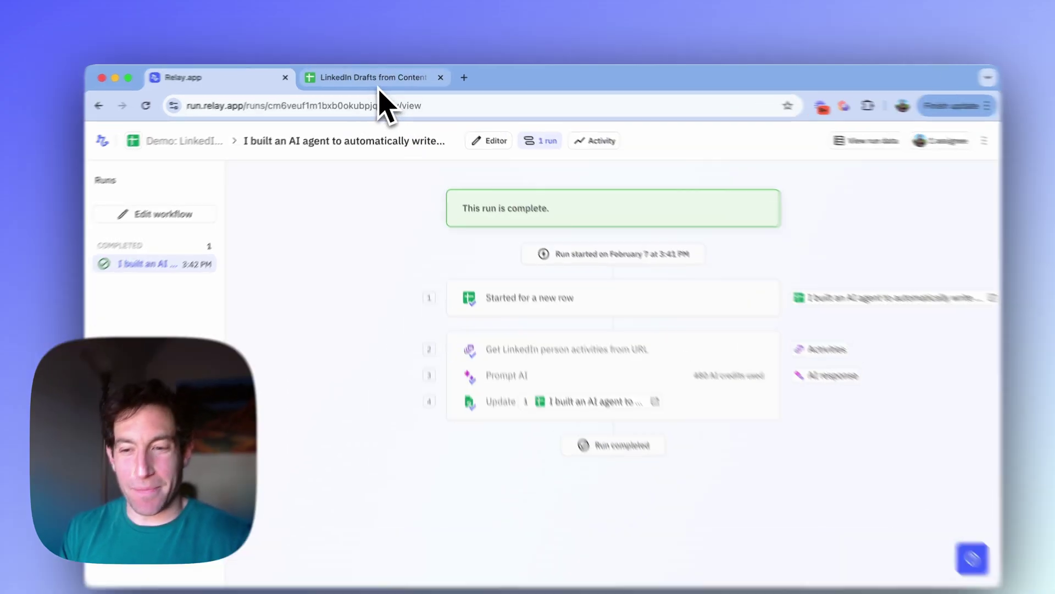
Open the LinkedIn Drafts spreadsheet and read the AI-written post draft in cell B2.
click(378, 76)
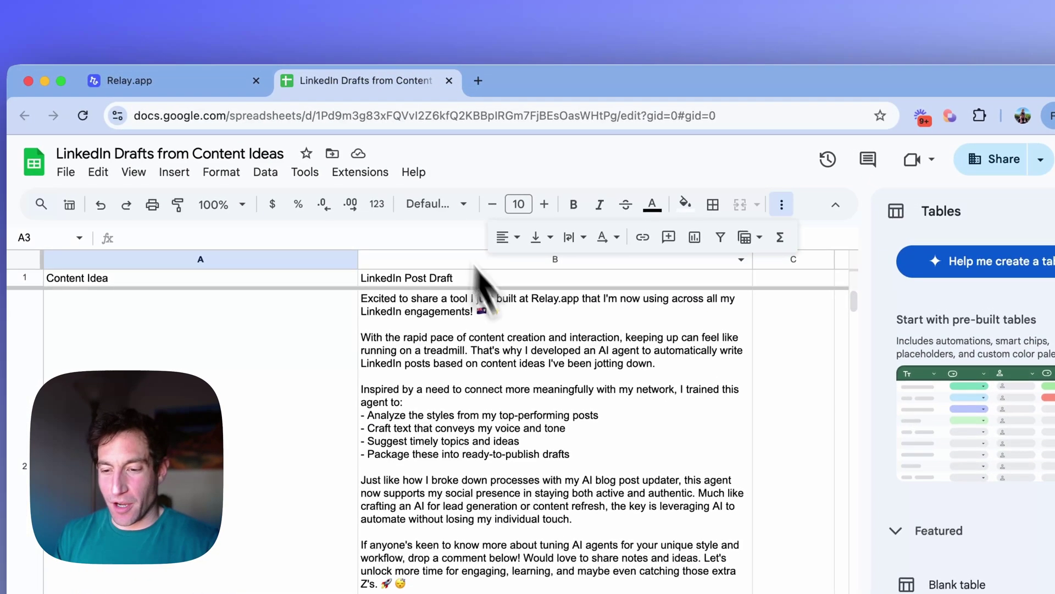
click(531, 356)
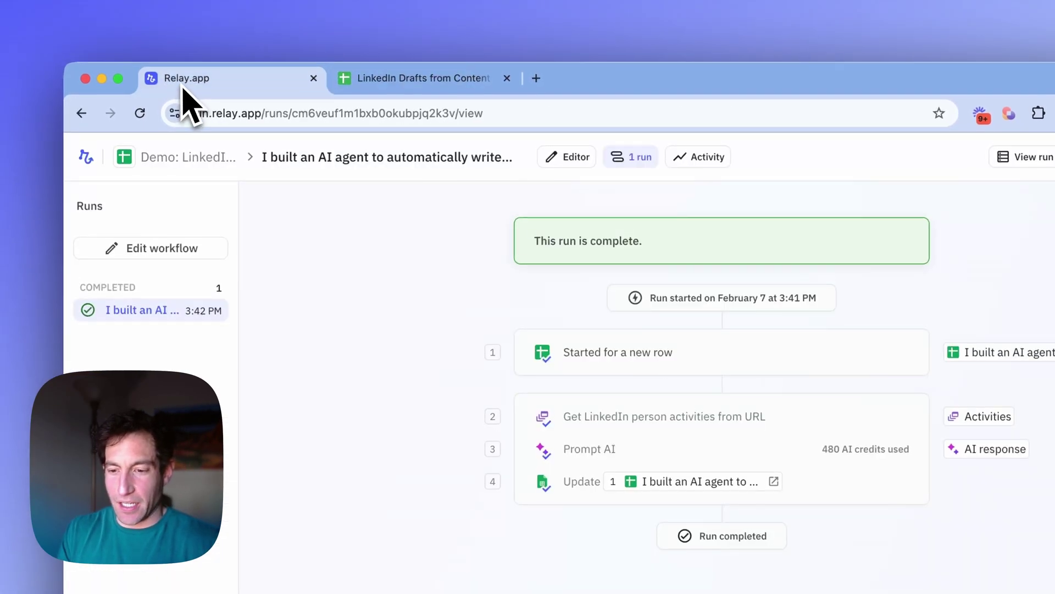
Edit the workflow and set the Prompt AI step's model to Anthropic Claude 3.5 Sonnet.
click(149, 250)
click(495, 365)
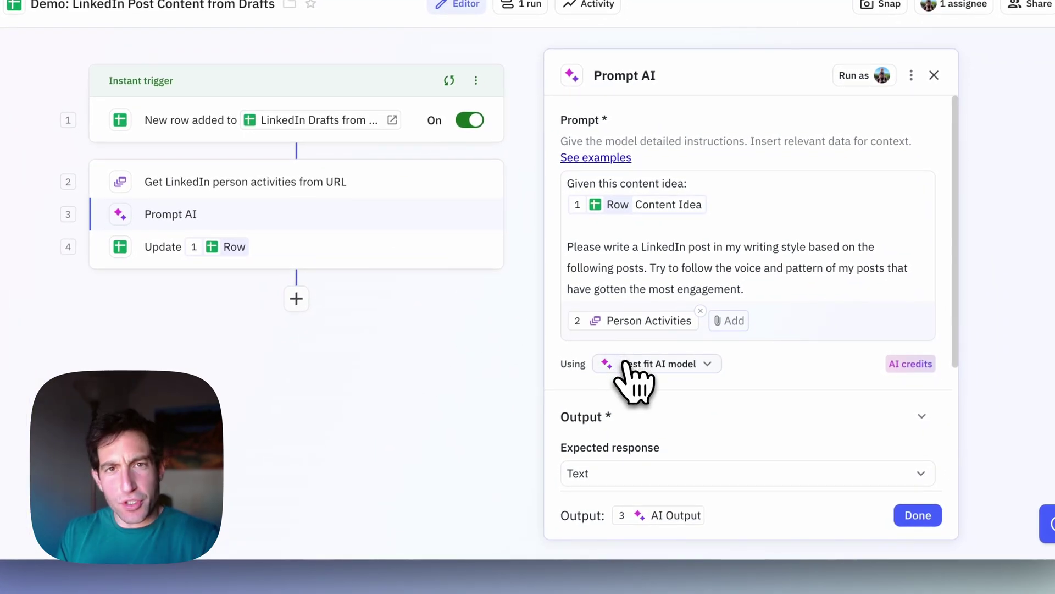
click(626, 363)
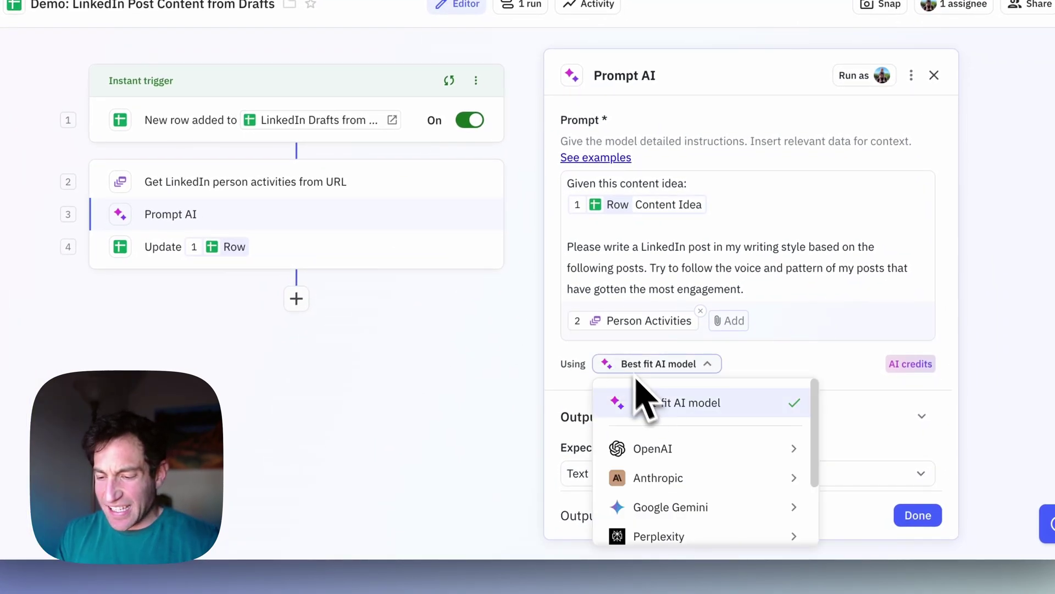
mouse_move(671, 478)
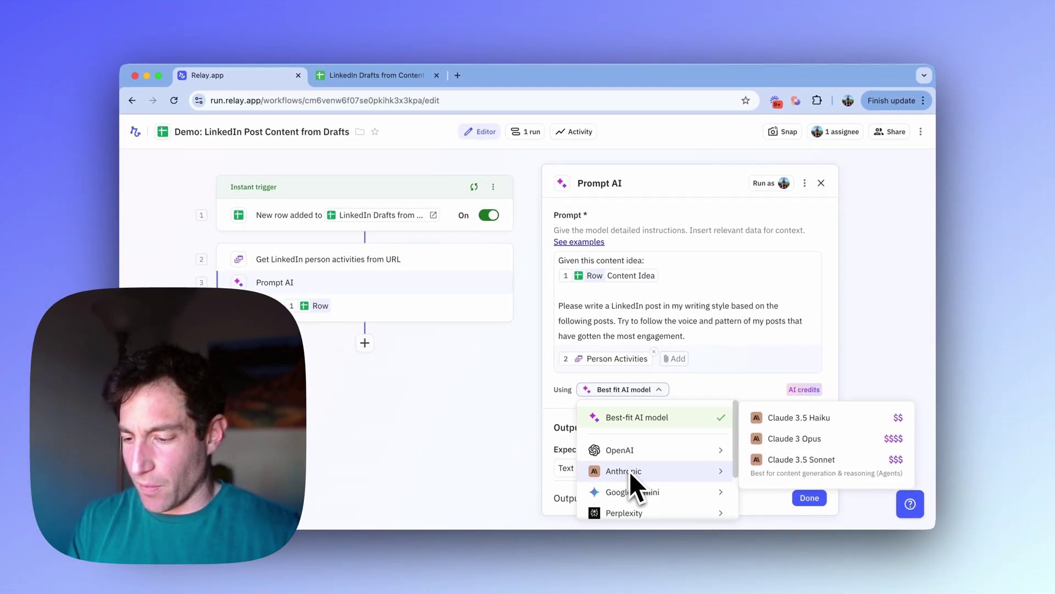
mouse_move(631, 462)
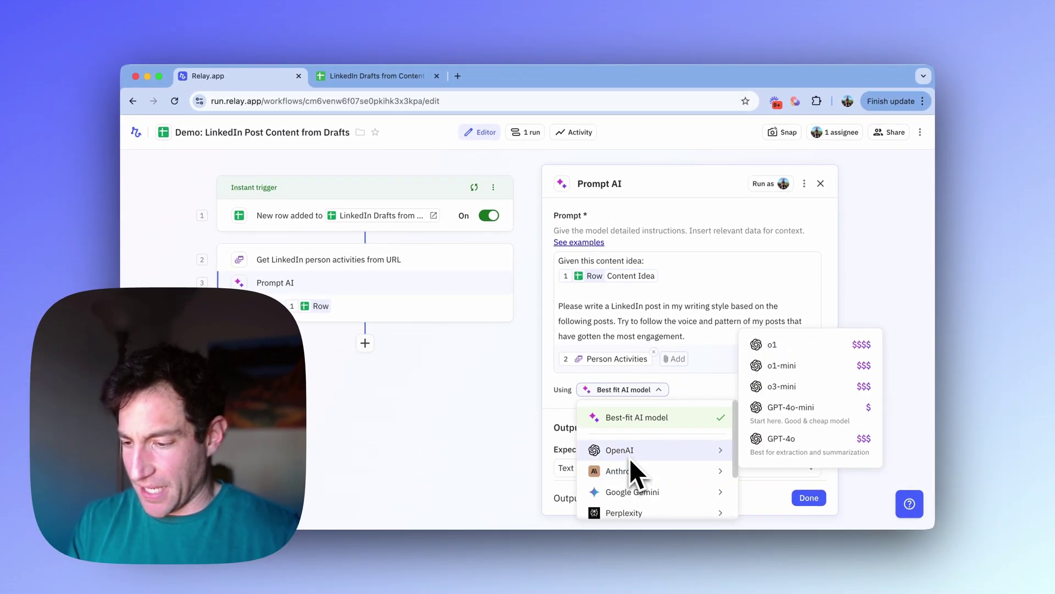
mouse_move(650, 479)
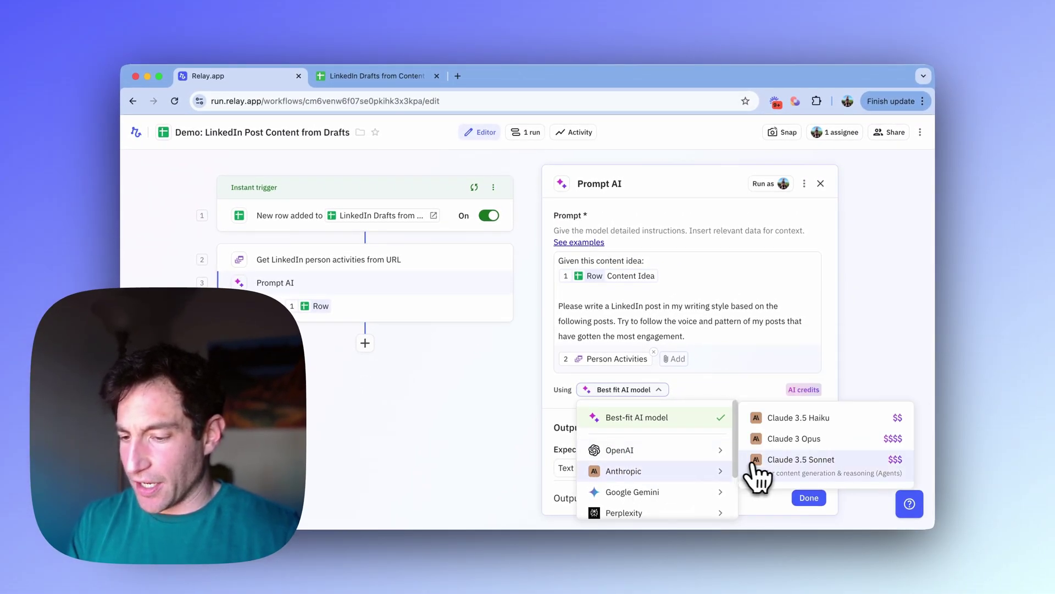
click(756, 459)
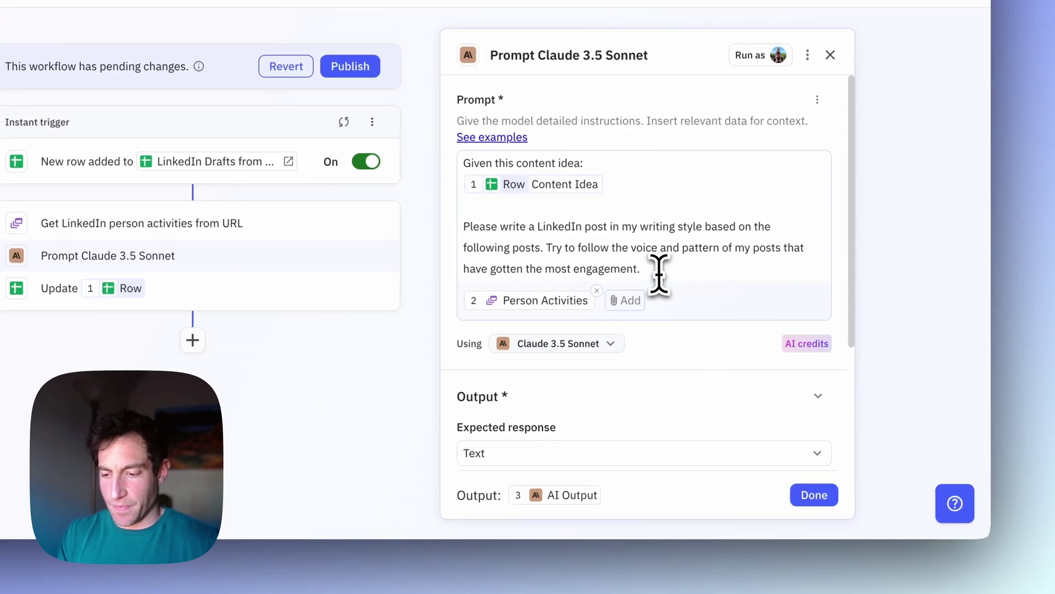
Append prompt rules '- don't use hashtags' and '- don't use emoji' on new lines.
click(659, 270)
key(Return)
key(Return)
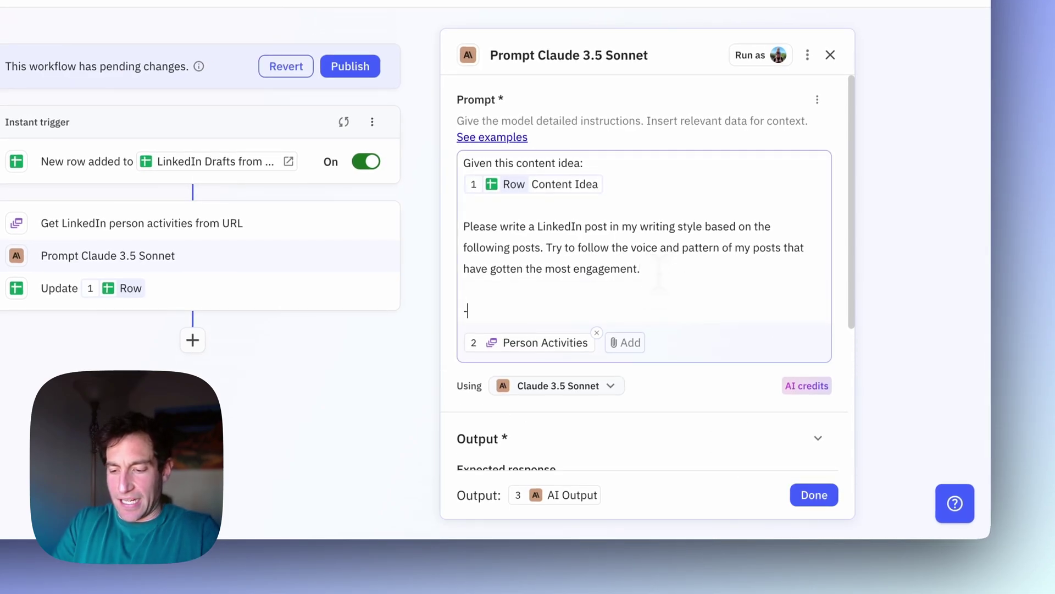
text(-)
text( don't use has)
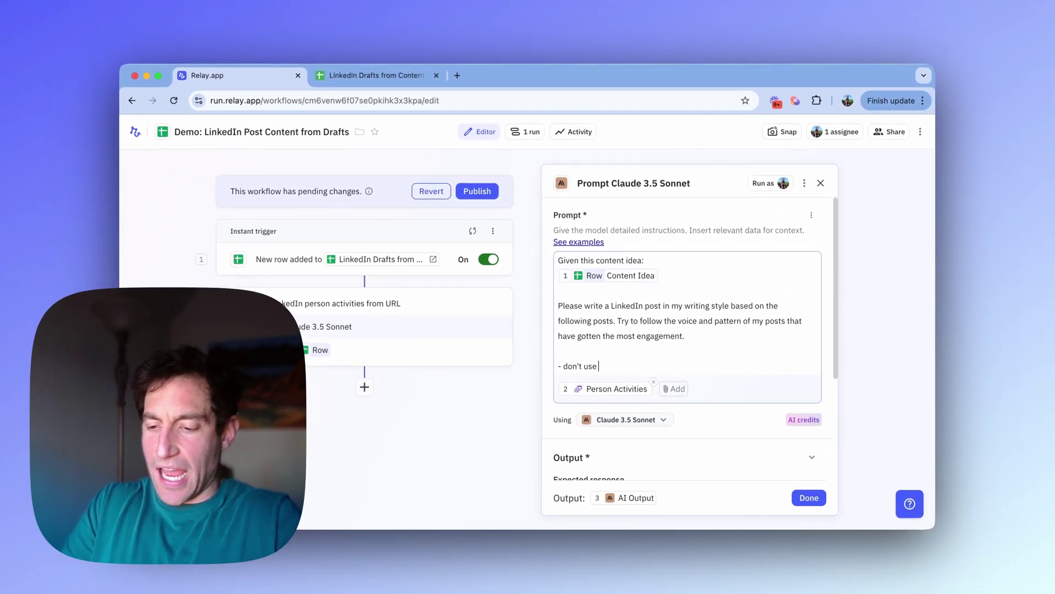
text(htags)
key(Return)
text(-)
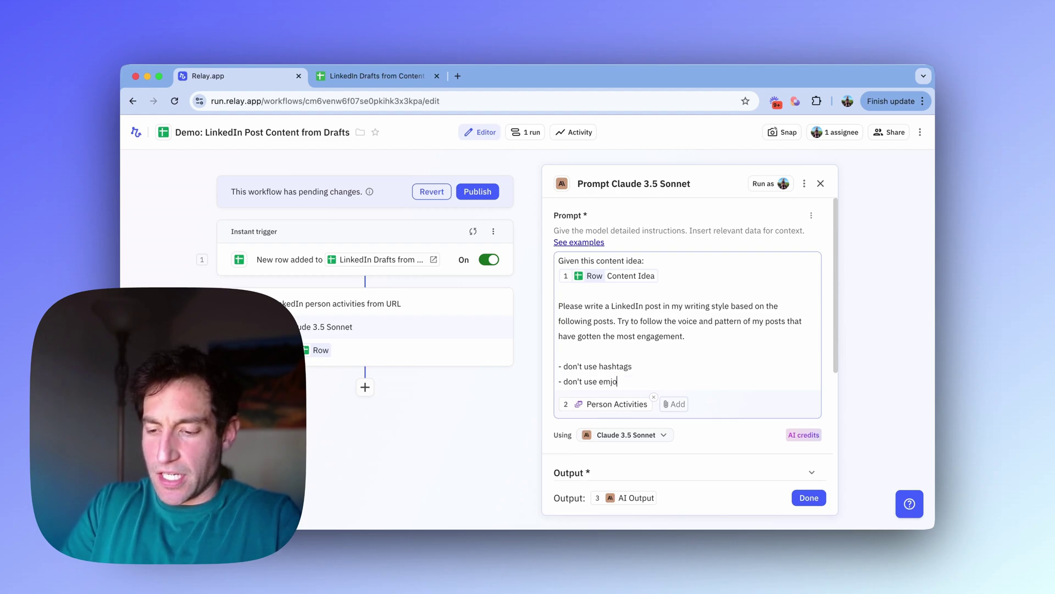
text( don't use emoji)
key(Return)
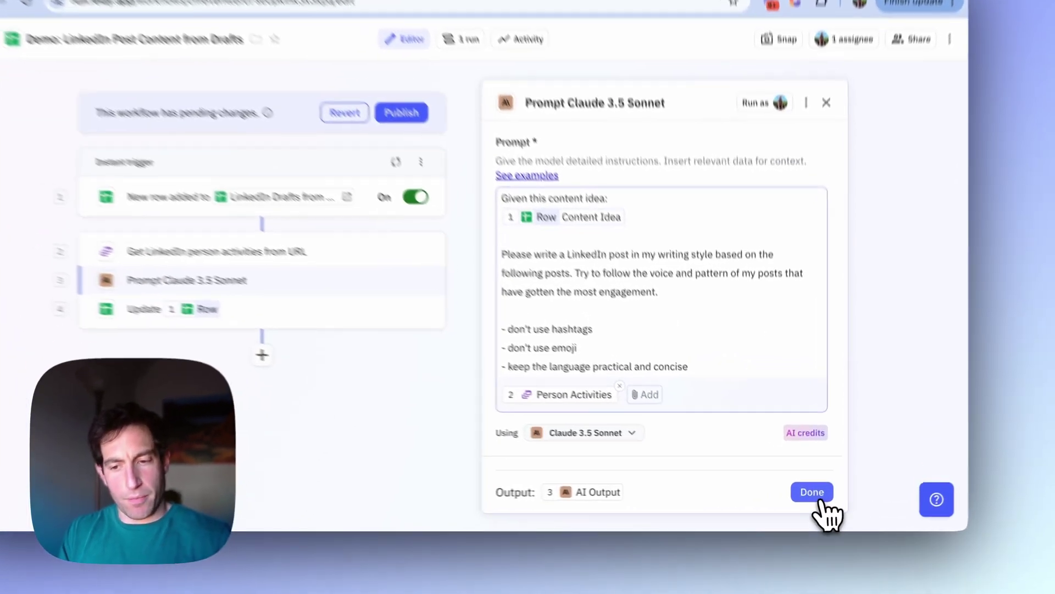
Finish editing the prompt step and publish the new workflow version.
click(809, 497)
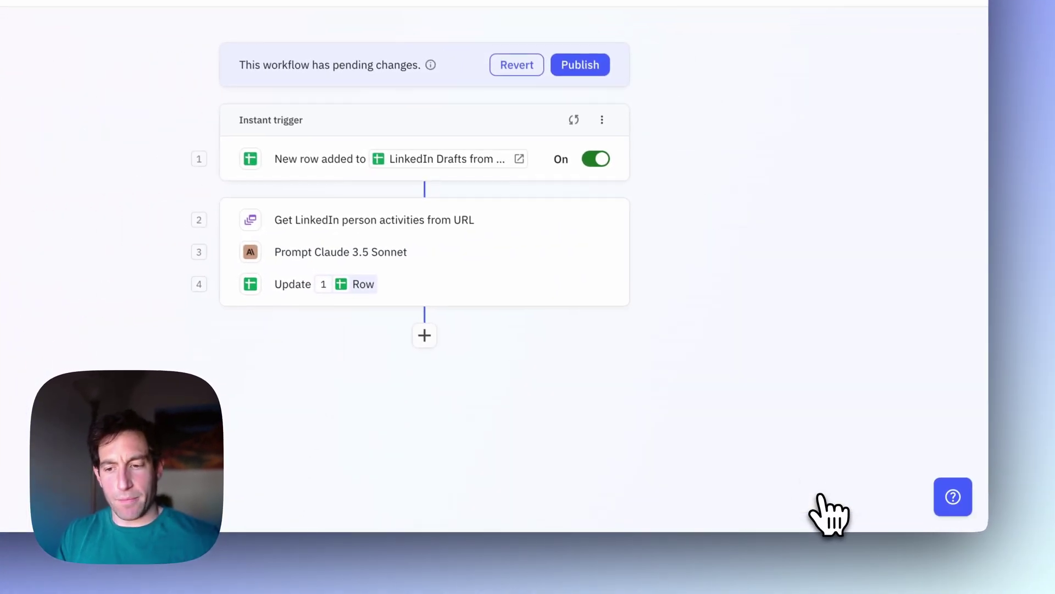
click(580, 64)
click(570, 400)
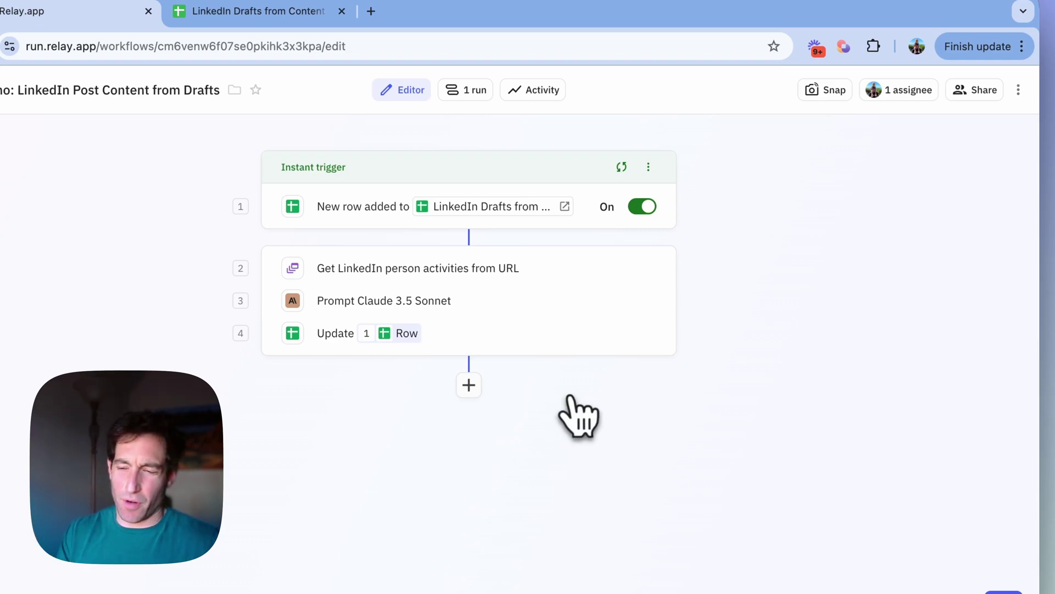
Create and start a test run from the trigger on the existing content-idea row.
click(648, 166)
click(618, 207)
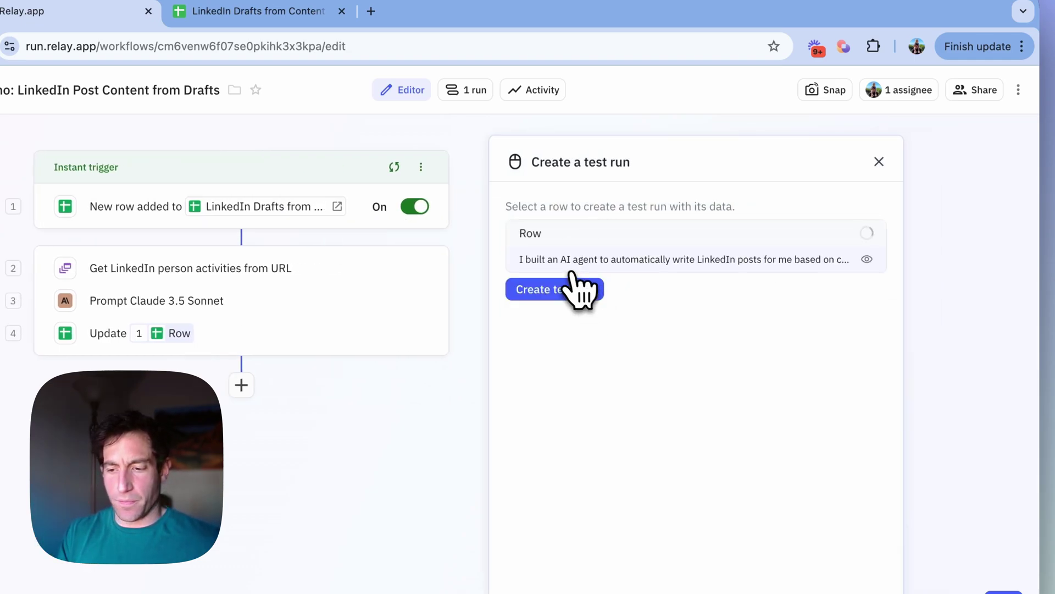
click(561, 291)
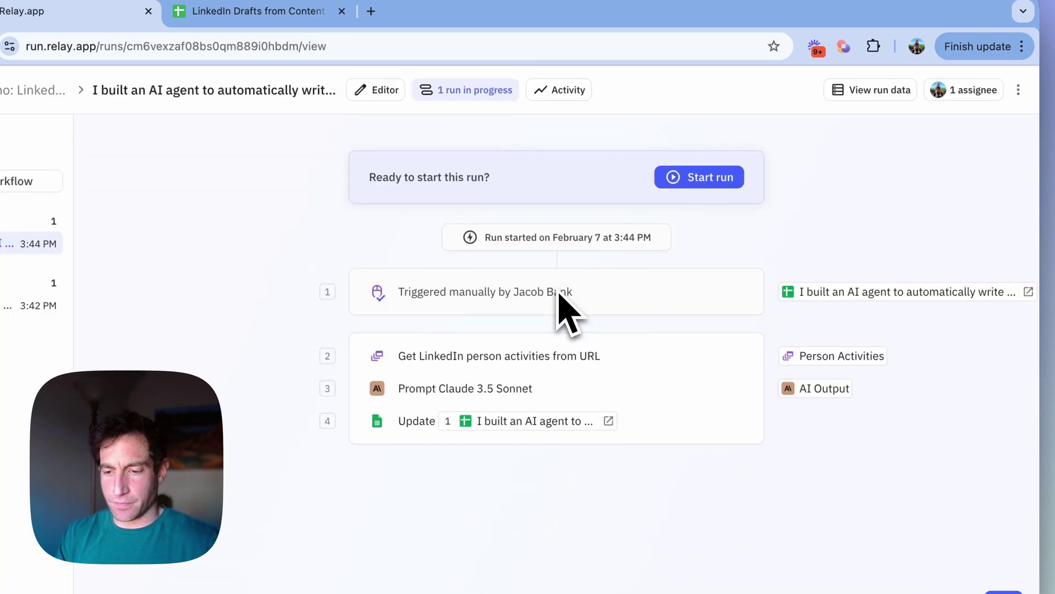
click(682, 179)
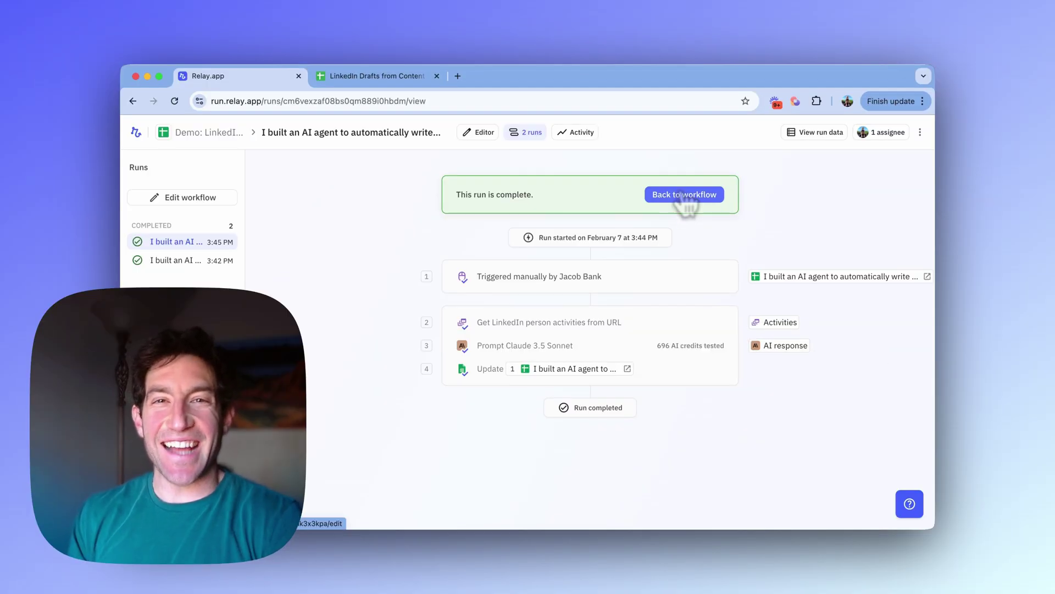
Return to the LinkedIn Drafts spreadsheet to check cell B2 for the new draft.
click(379, 77)
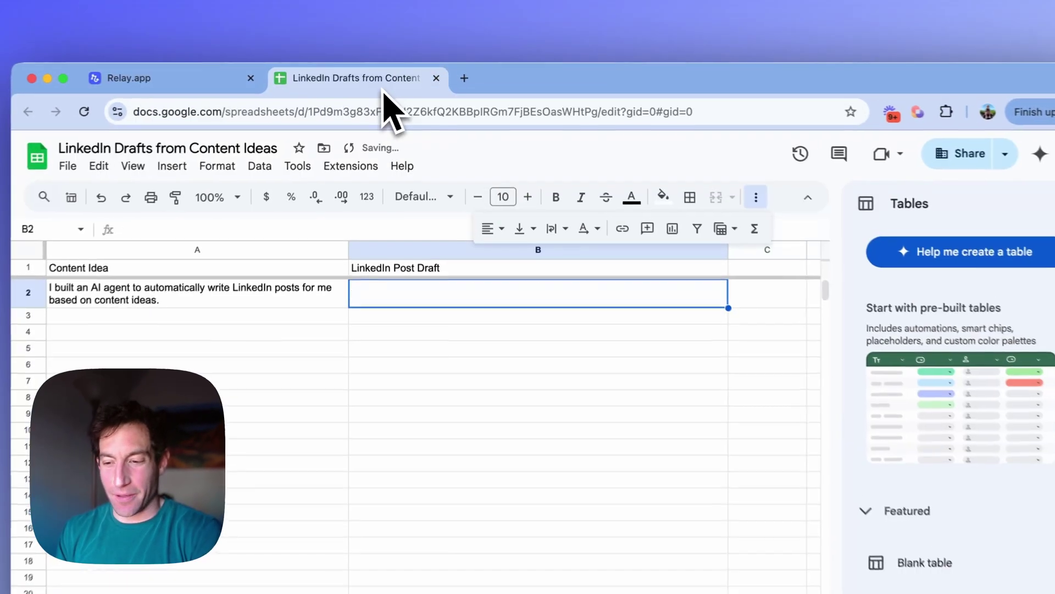